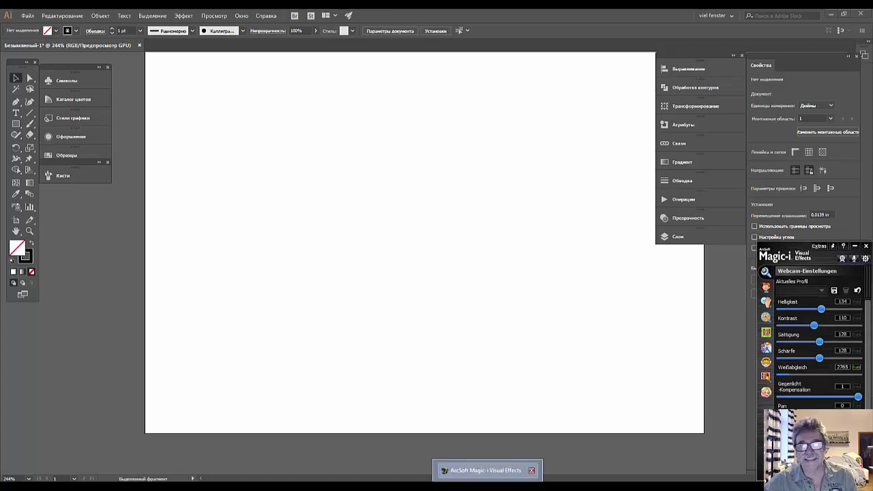
Open the Brushes panel and start a new brush of type Calligraphic Brush.
{"action": "left_click", "coordinate": [531, 470]}
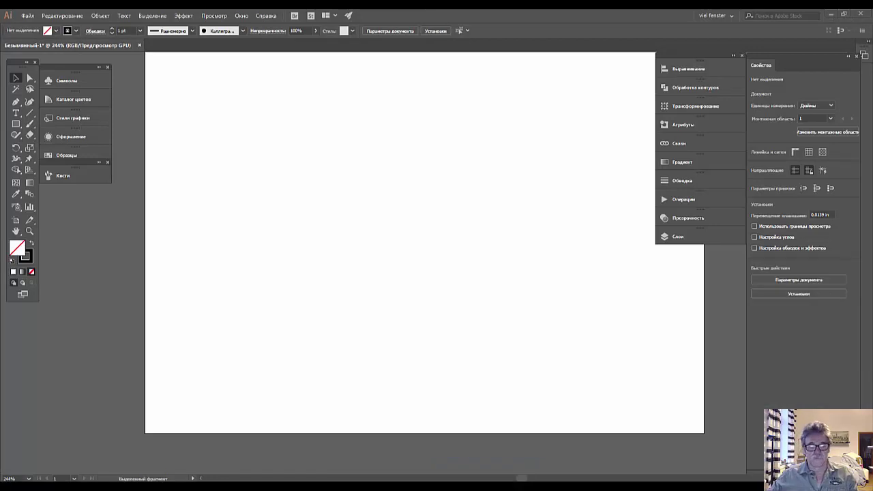
{"action": "left_click", "coordinate": [69, 176]}
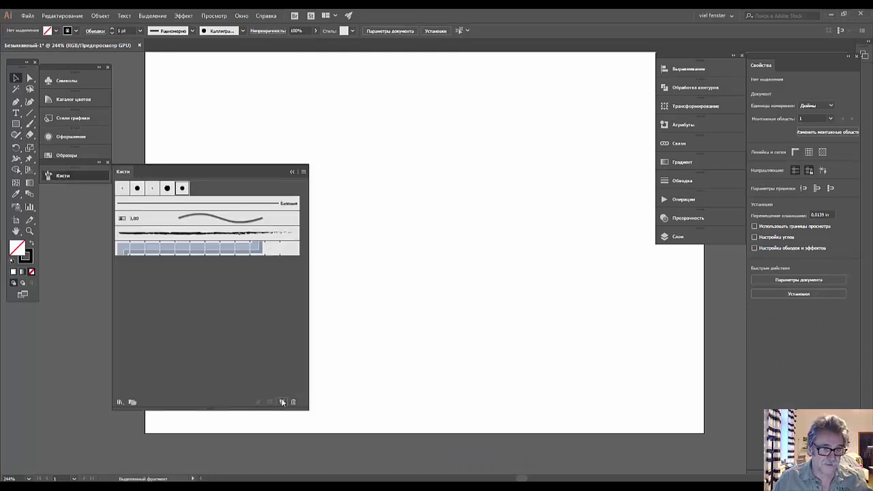
{"action": "left_click", "coordinate": [282, 401]}
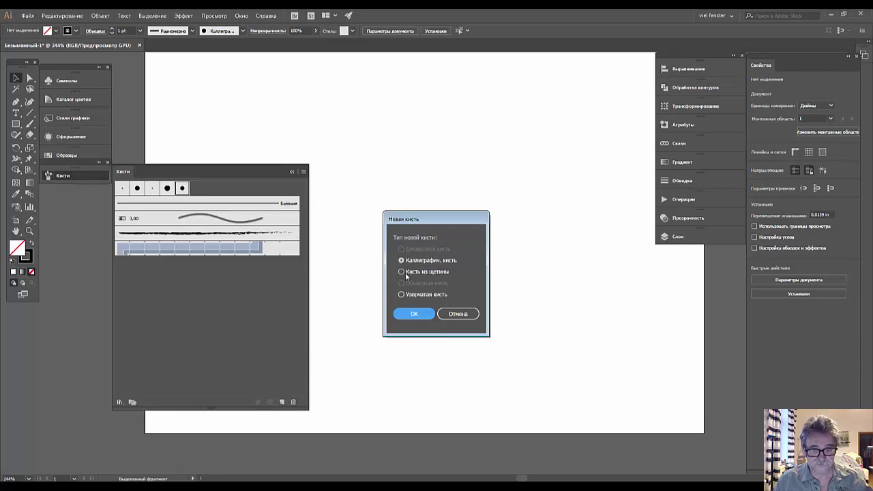
Name the calligraphic brush 'my brush1' and set its size to 5 pt.
{"action": "left_click", "coordinate": [412, 314]}
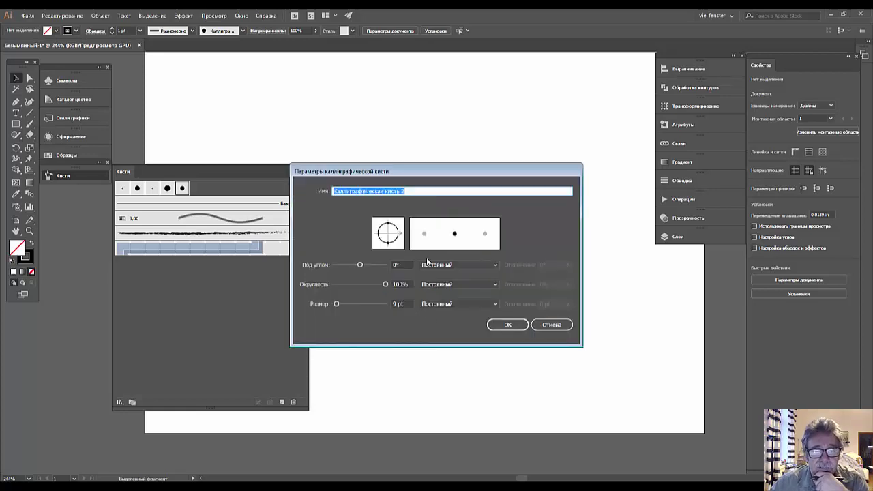
{"action": "left_click_drag", "start_coordinate": [414, 191], "coordinate": [332, 191]}
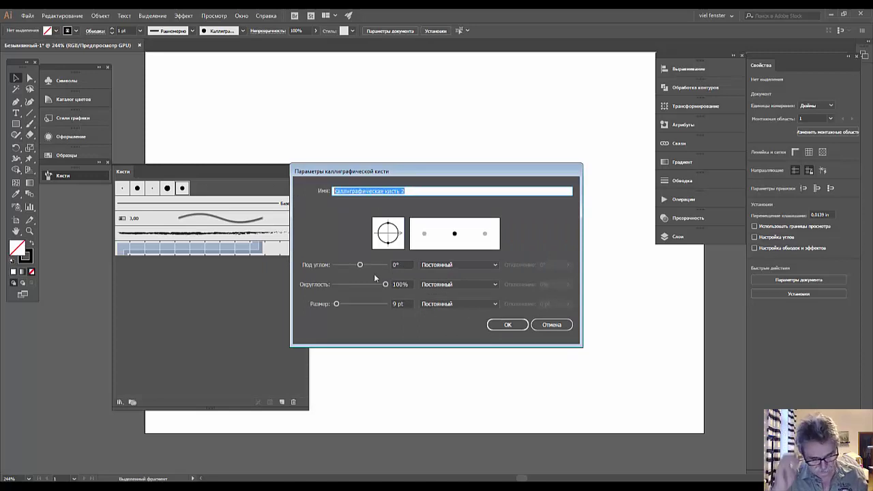
{"action": "type", "text": "my b"}
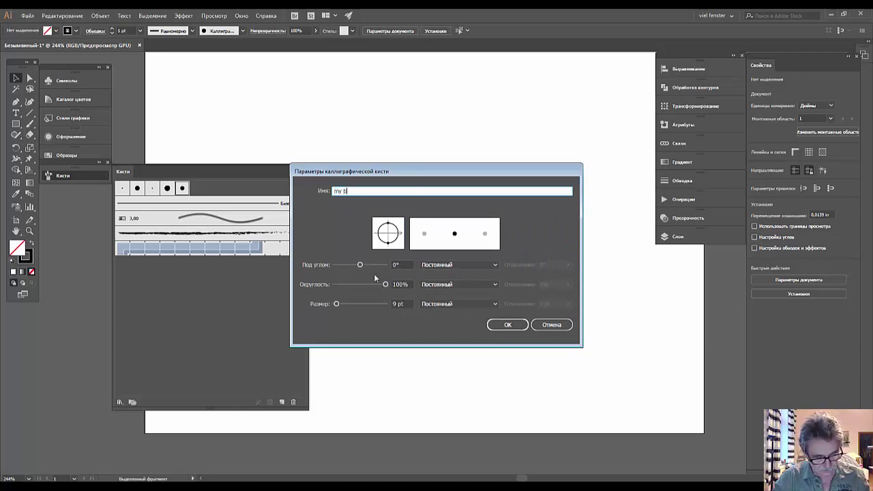
{"action": "type", "text": "ru"}
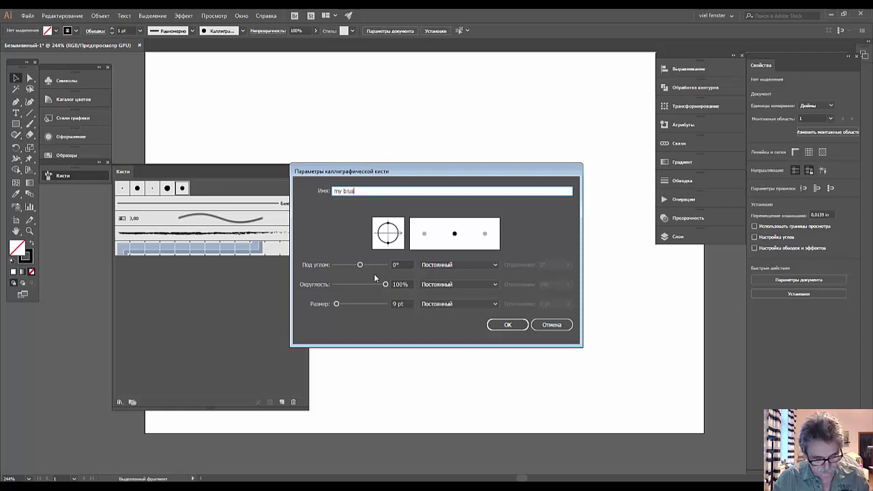
{"action": "type", "text": "sh1"}
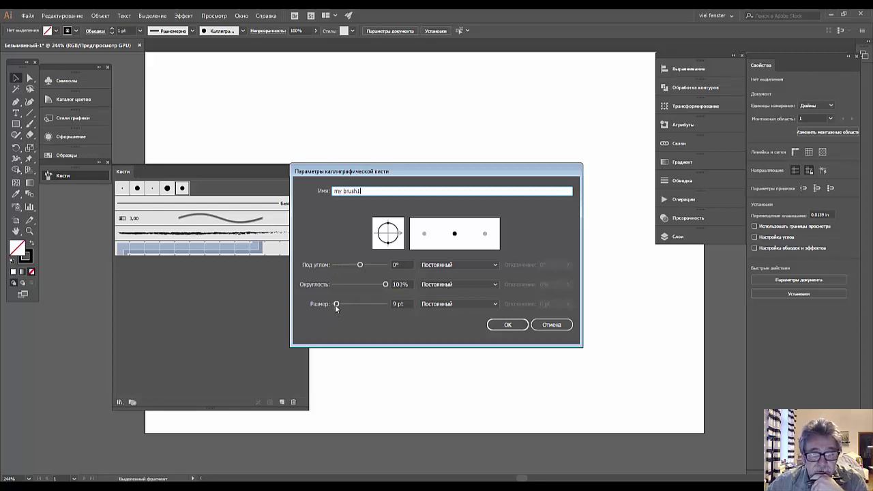
{"action": "mouse_move", "coordinate": [336, 304]}
{"action": "left_mouse_down"}
{"action": "mouse_move", "coordinate": [322, 305]}
{"action": "mouse_move", "coordinate": [335, 304]}
{"action": "left_mouse_up"}
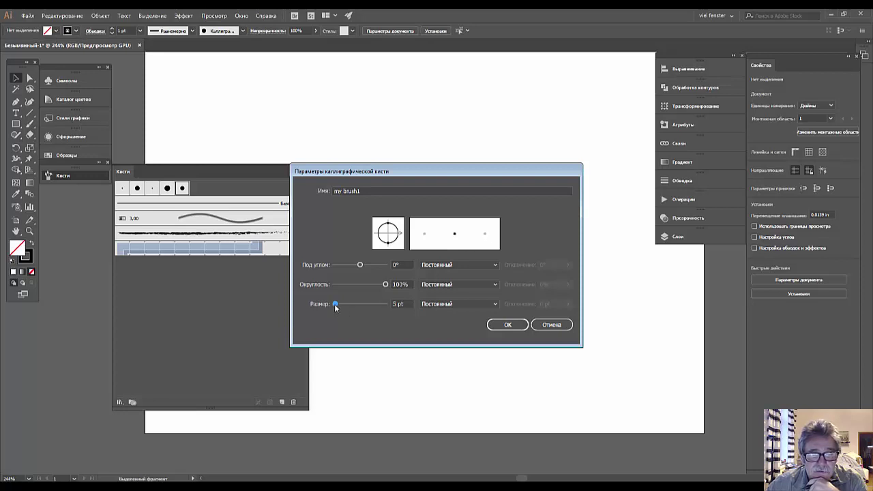
{"action": "left_click_drag", "start_coordinate": [335, 304], "coordinate": [334, 304]}
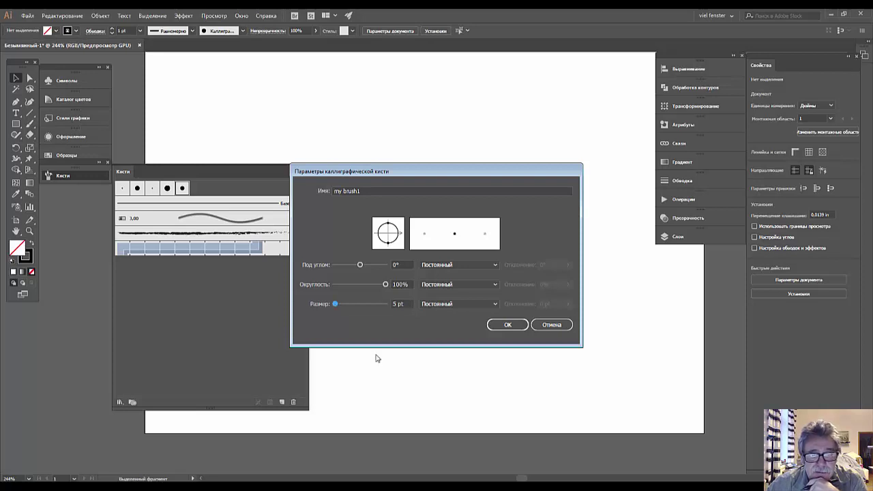
Make my brush1's size vary by Pressure with 5 pt variation, and save the brush.
{"action": "left_click", "coordinate": [495, 304]}
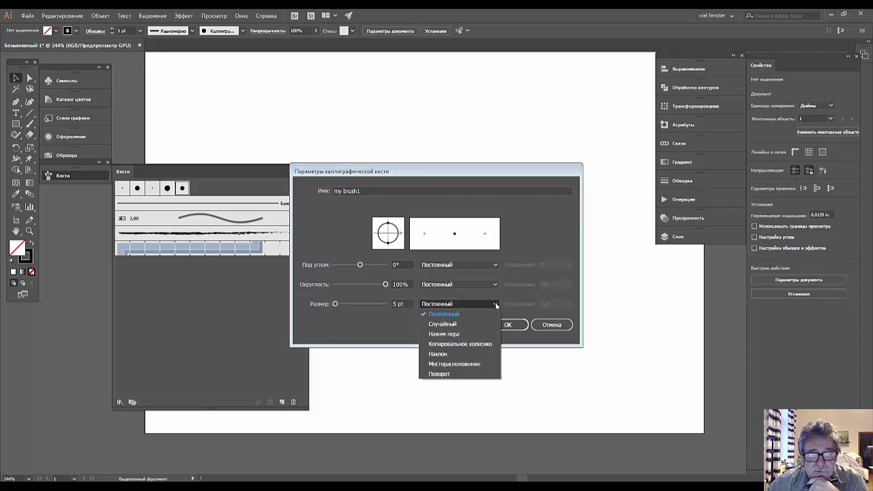
{"action": "left_click", "coordinate": [456, 334]}
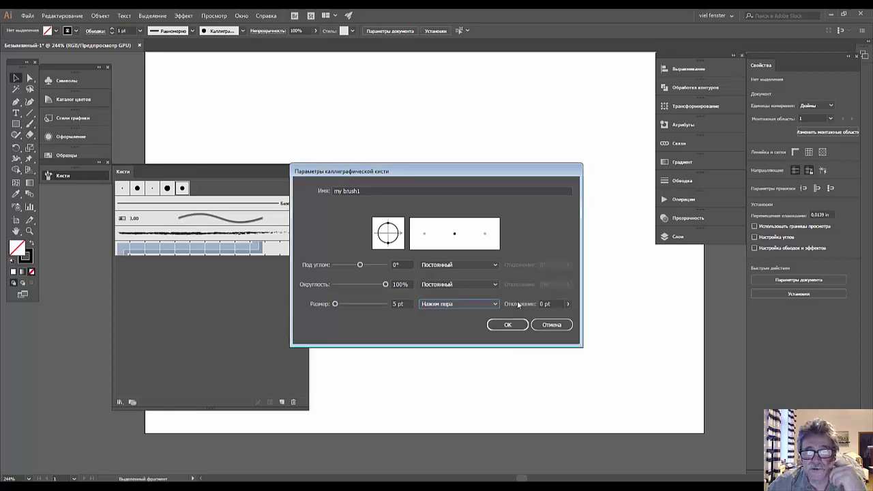
{"action": "left_click", "coordinate": [568, 304]}
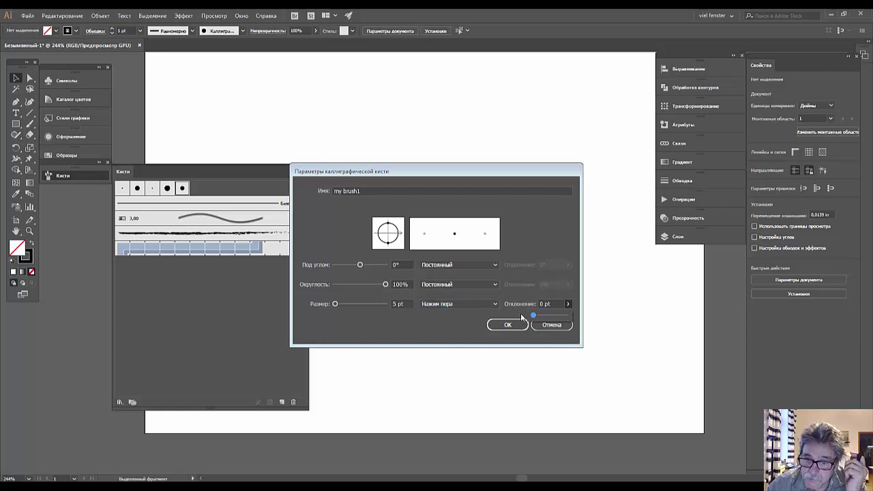
{"action": "left_click_drag", "start_coordinate": [533, 315], "coordinate": [576, 319]}
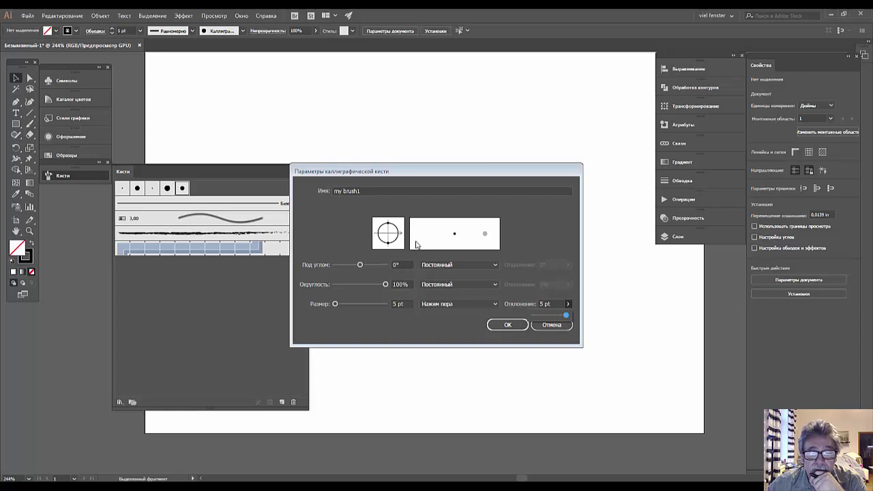
{"action": "left_click", "coordinate": [505, 328]}
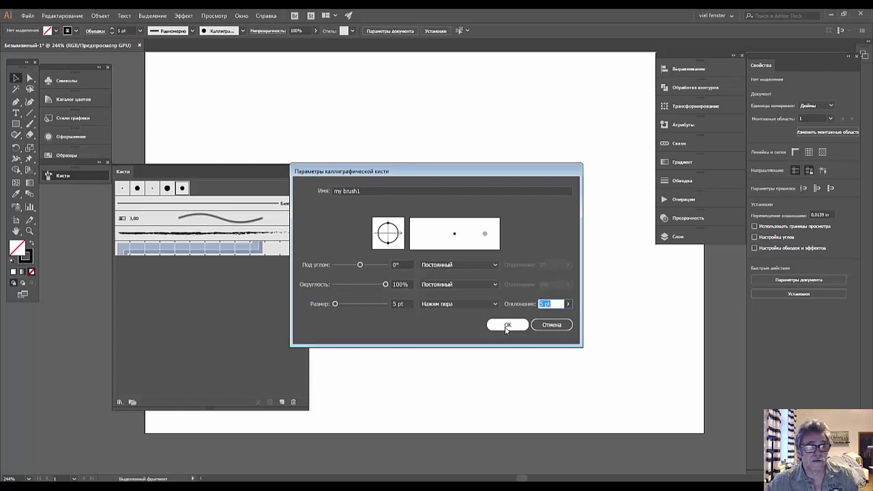
{"action": "left_click", "coordinate": [506, 326]}
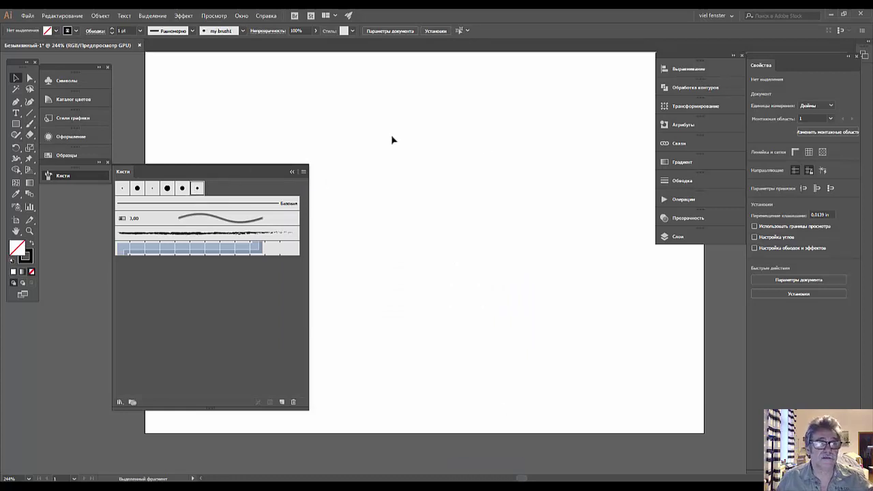
Paint thick curving, wavy and oval-looped strokes across the artboard with my brush1.
{"action": "left_click", "coordinate": [30, 124]}
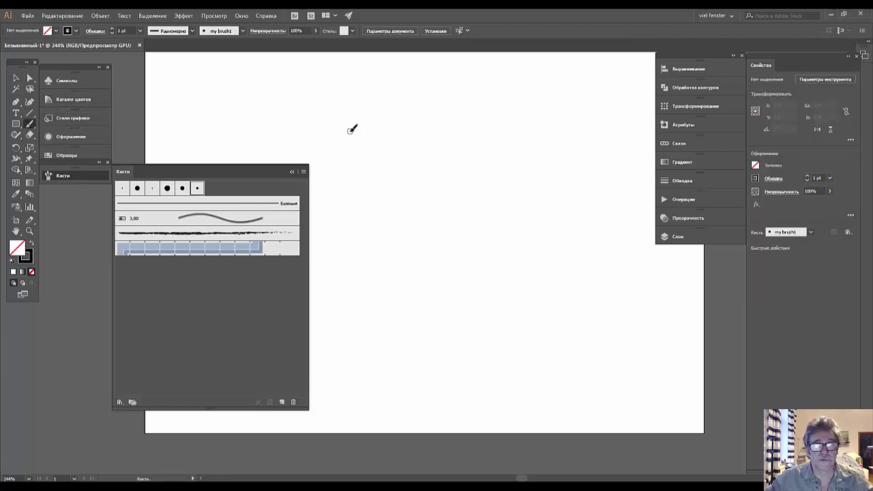
{"action": "mouse_move", "coordinate": [349, 129]}
{"action": "left_mouse_down"}
{"action": "mouse_move", "coordinate": [498, 252]}
{"action": "mouse_move", "coordinate": [566, 244]}
{"action": "left_mouse_up"}
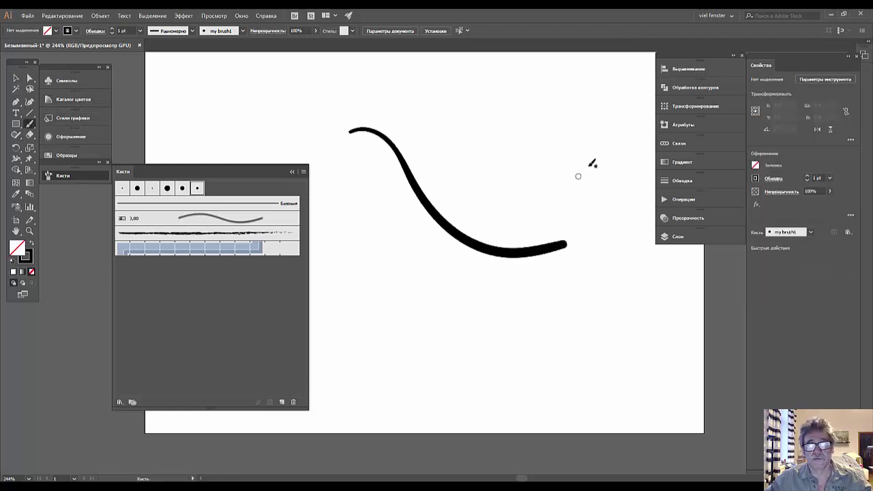
{"action": "mouse_move", "coordinate": [606, 173]}
{"action": "left_mouse_down"}
{"action": "mouse_move", "coordinate": [538, 191]}
{"action": "mouse_move", "coordinate": [378, 95]}
{"action": "left_mouse_up"}
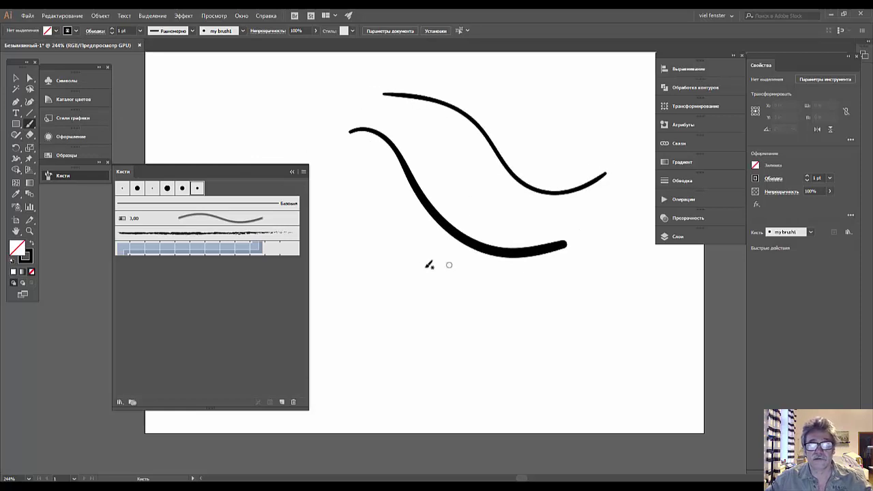
{"action": "mouse_move", "coordinate": [390, 262]}
{"action": "left_mouse_down"}
{"action": "mouse_move", "coordinate": [521, 324]}
{"action": "mouse_move", "coordinate": [679, 347]}
{"action": "left_mouse_up"}
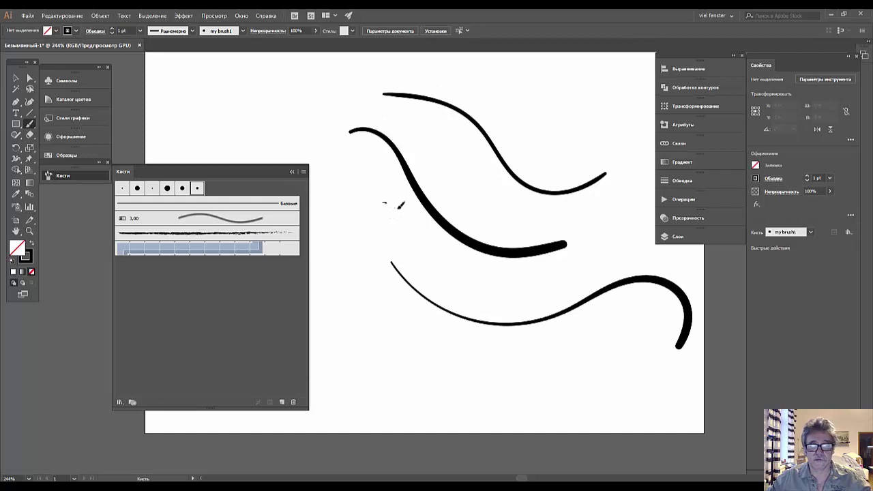
{"action": "mouse_move", "coordinate": [384, 202]}
{"action": "left_mouse_down"}
{"action": "mouse_move", "coordinate": [578, 341]}
{"action": "mouse_move", "coordinate": [542, 349]}
{"action": "left_mouse_up"}
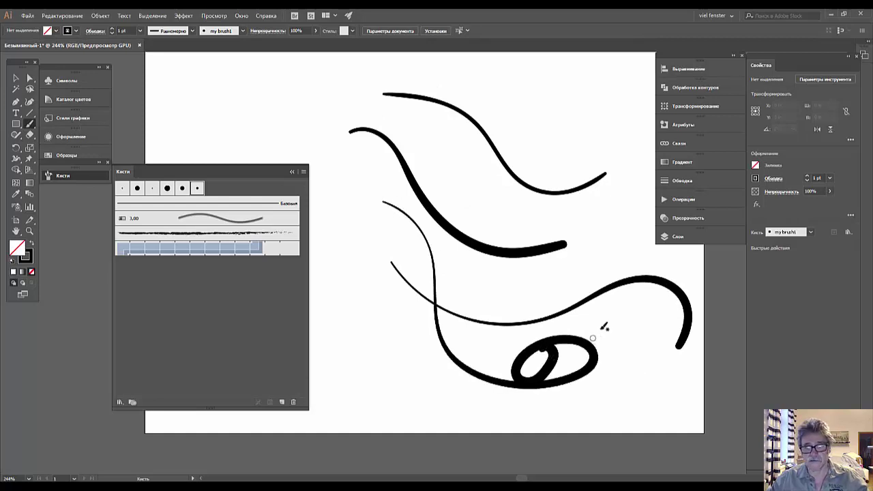
{"action": "mouse_move", "coordinate": [603, 231]}
{"action": "left_mouse_down"}
{"action": "mouse_move", "coordinate": [610, 257]}
{"action": "mouse_move", "coordinate": [505, 262]}
{"action": "left_mouse_up"}
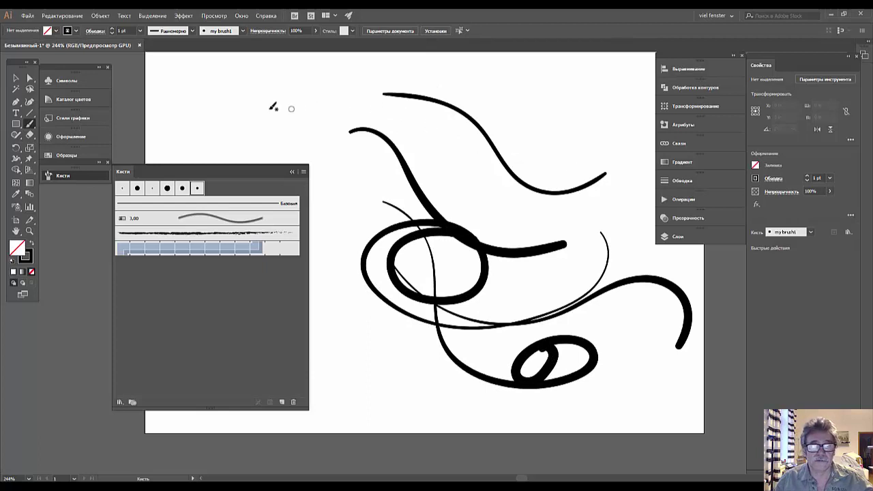
Add a large central loop, a spiral, a hooked stroke end and a thin top-right curve.
{"action": "mouse_move", "coordinate": [224, 116]}
{"action": "left_mouse_down"}
{"action": "mouse_move", "coordinate": [264, 102]}
{"action": "mouse_move", "coordinate": [433, 138]}
{"action": "mouse_move", "coordinate": [424, 214]}
{"action": "mouse_move", "coordinate": [366, 158]}
{"action": "mouse_move", "coordinate": [412, 203]}
{"action": "mouse_move", "coordinate": [393, 184]}
{"action": "left_mouse_up"}
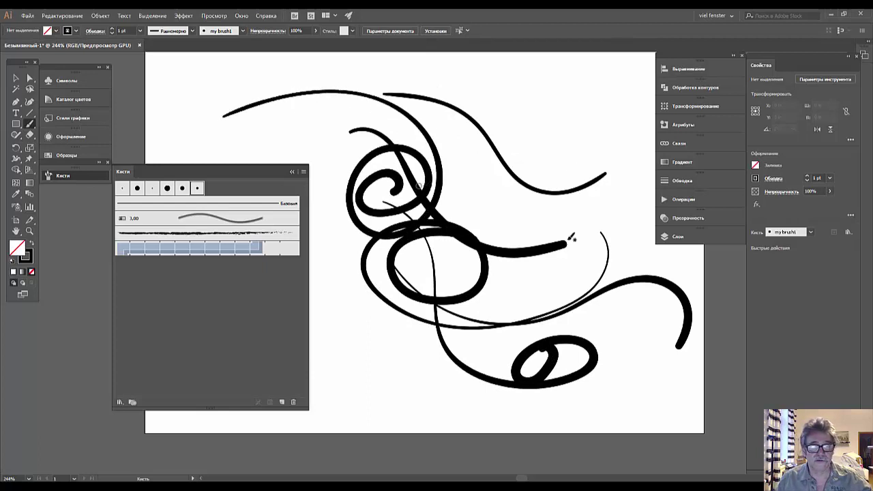
{"action": "mouse_move", "coordinate": [615, 134]}
{"action": "left_mouse_down"}
{"action": "mouse_move", "coordinate": [600, 239]}
{"action": "mouse_move", "coordinate": [354, 350]}
{"action": "mouse_move", "coordinate": [391, 338]}
{"action": "mouse_move", "coordinate": [413, 357]}
{"action": "left_mouse_up"}
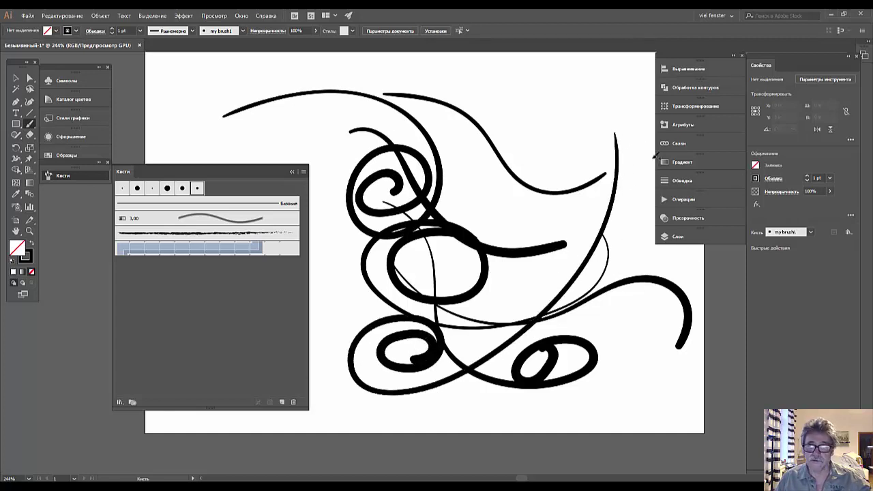
{"action": "left_click_drag", "start_coordinate": [617, 131], "coordinate": [627, 115]}
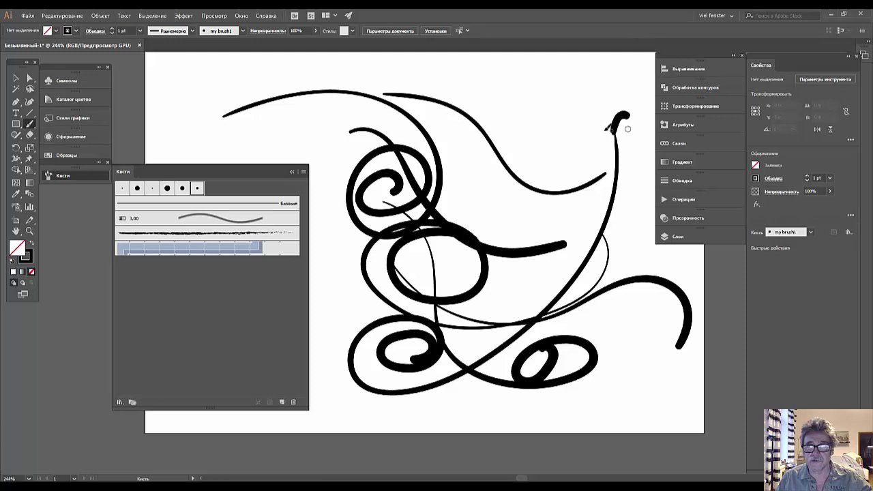
{"action": "left_click_drag", "start_coordinate": [577, 145], "coordinate": [573, 130]}
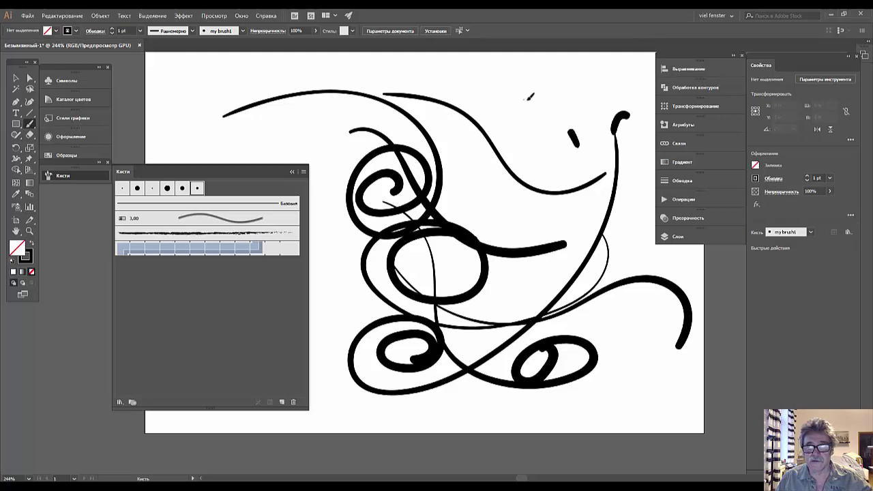
{"action": "mouse_move", "coordinate": [525, 100]}
{"action": "left_mouse_down"}
{"action": "mouse_move", "coordinate": [584, 114]}
{"action": "mouse_move", "coordinate": [591, 108]}
{"action": "mouse_move", "coordinate": [555, 77]}
{"action": "mouse_move", "coordinate": [533, 86]}
{"action": "left_mouse_up"}
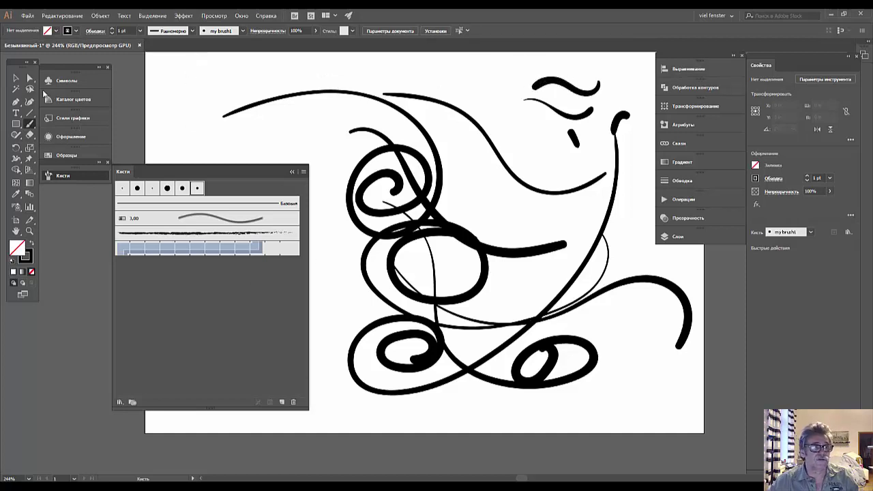
Marquee-select all the brush strokes on the artboard and delete them.
{"action": "left_click", "coordinate": [15, 78]}
{"action": "mouse_move", "coordinate": [194, 71]}
{"action": "left_mouse_down"}
{"action": "mouse_move", "coordinate": [312, 155]}
{"action": "mouse_move", "coordinate": [692, 386]}
{"action": "left_mouse_up"}
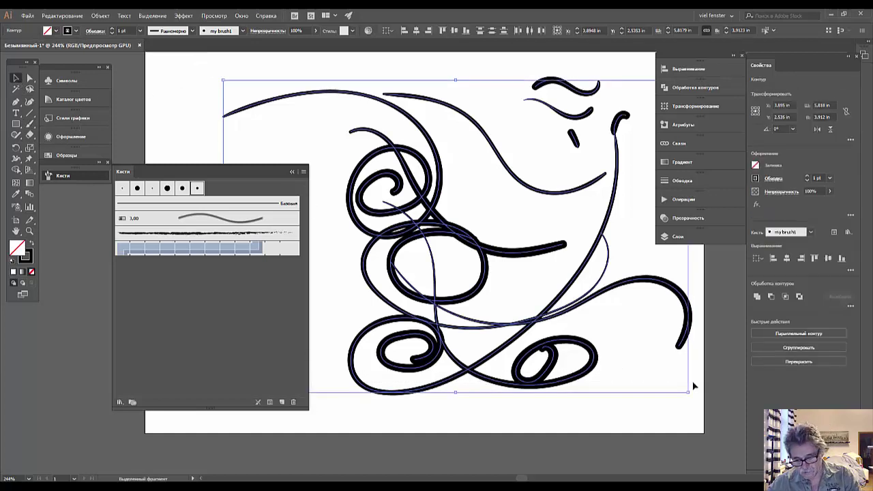
{"action": "key", "text": "Delete"}
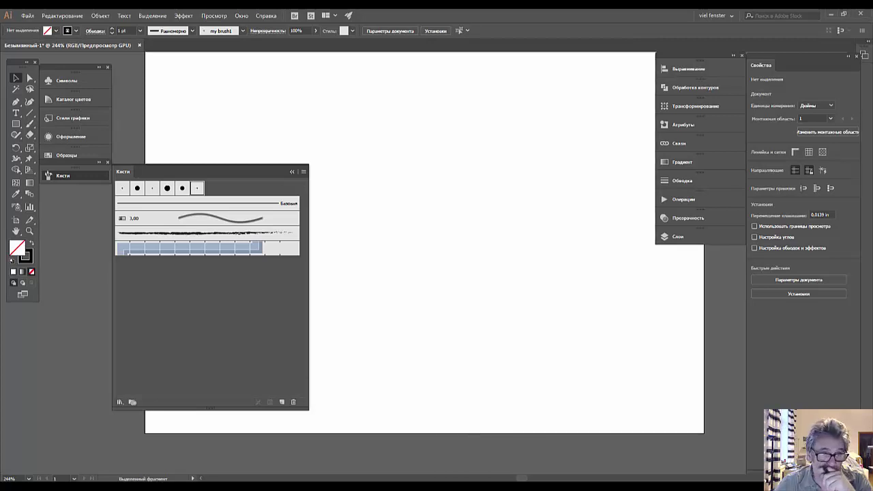
Change my brush1 to 44° angle, 20% roundness and 7 pt size with 7 pt variation.
{"action": "double_click", "coordinate": [199, 187]}
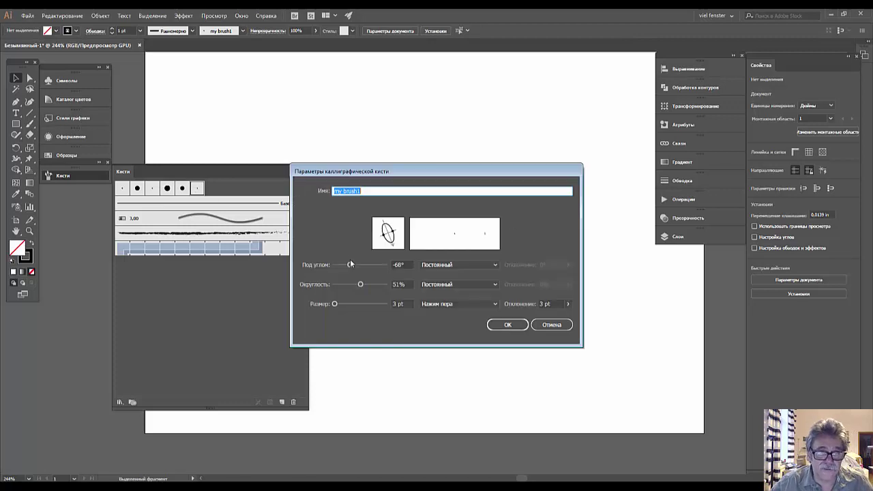
{"action": "left_click_drag", "start_coordinate": [349, 264], "coordinate": [365, 269]}
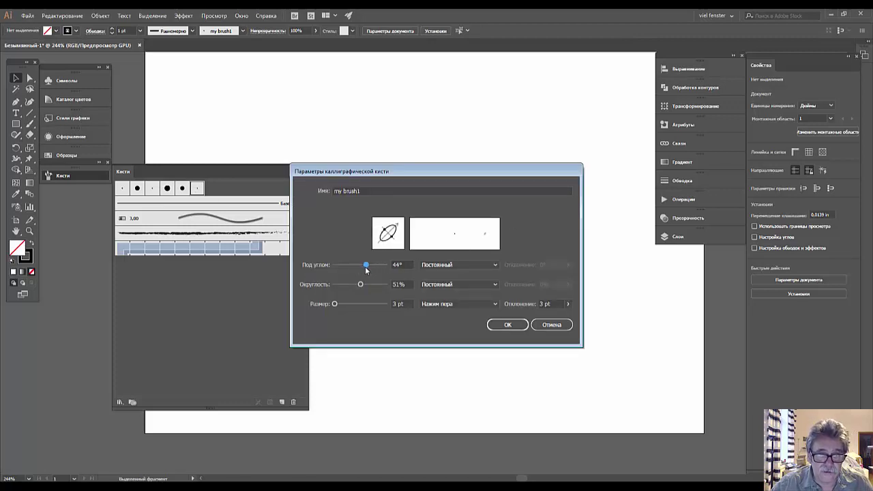
{"action": "left_click_drag", "start_coordinate": [360, 283], "coordinate": [344, 285]}
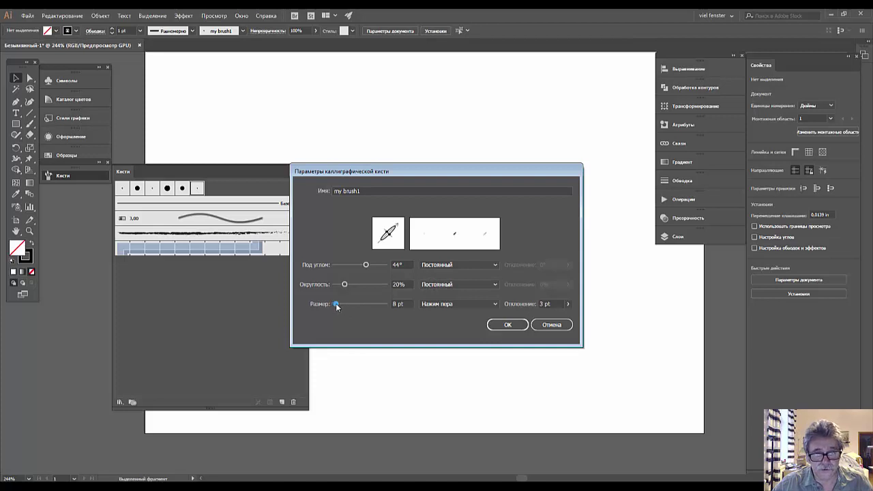
{"action": "left_click_drag", "start_coordinate": [335, 303], "coordinate": [337, 304]}
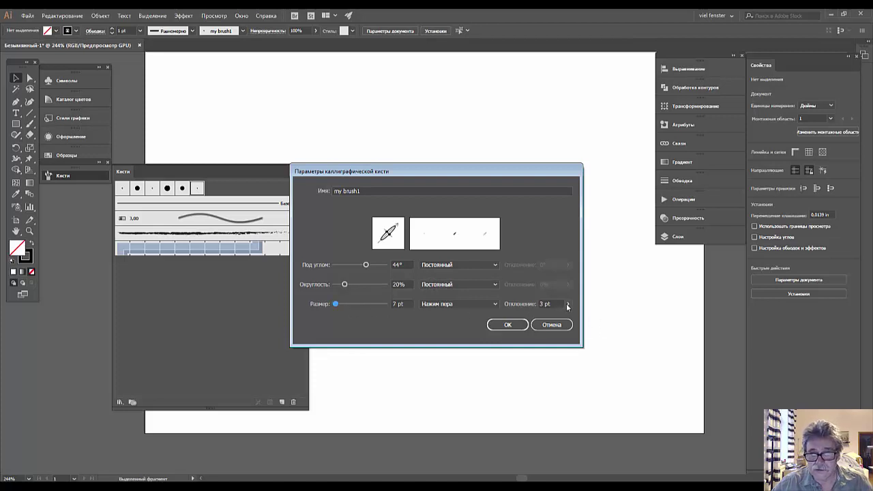
{"action": "left_click", "coordinate": [567, 303]}
{"action": "left_click_drag", "start_coordinate": [558, 314], "coordinate": [565, 315]}
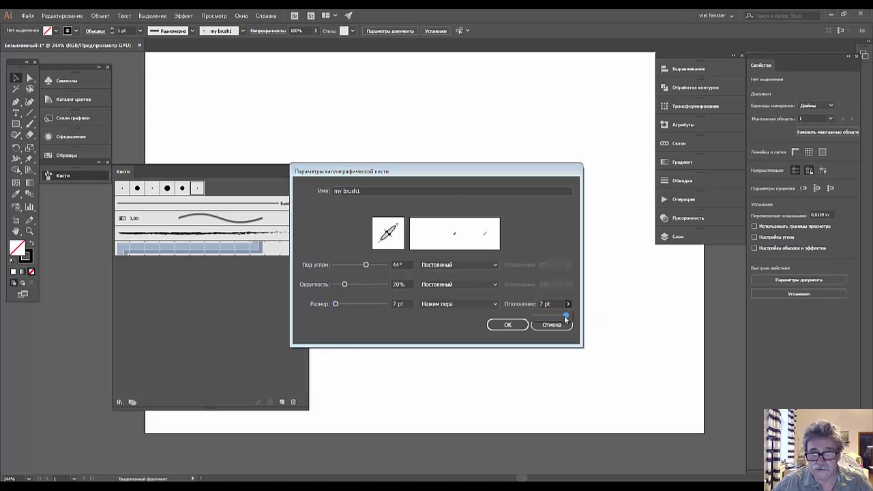
{"action": "left_click", "coordinate": [507, 327]}
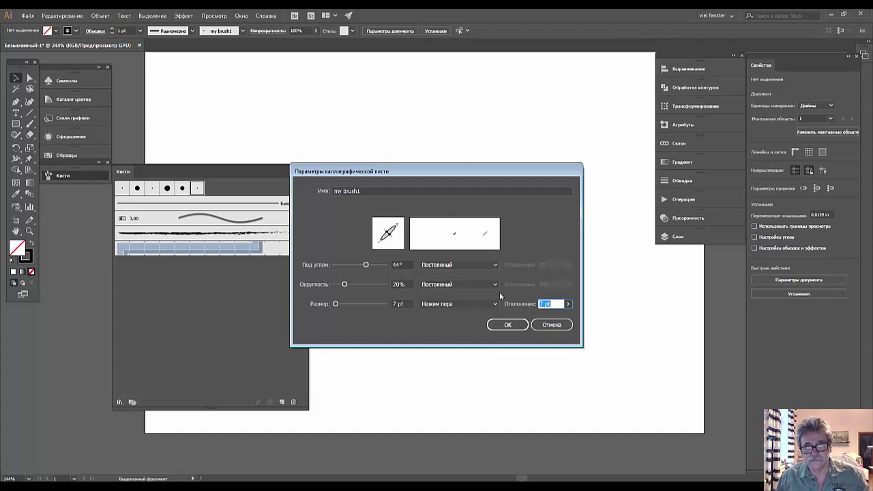
{"action": "left_click", "coordinate": [509, 327]}
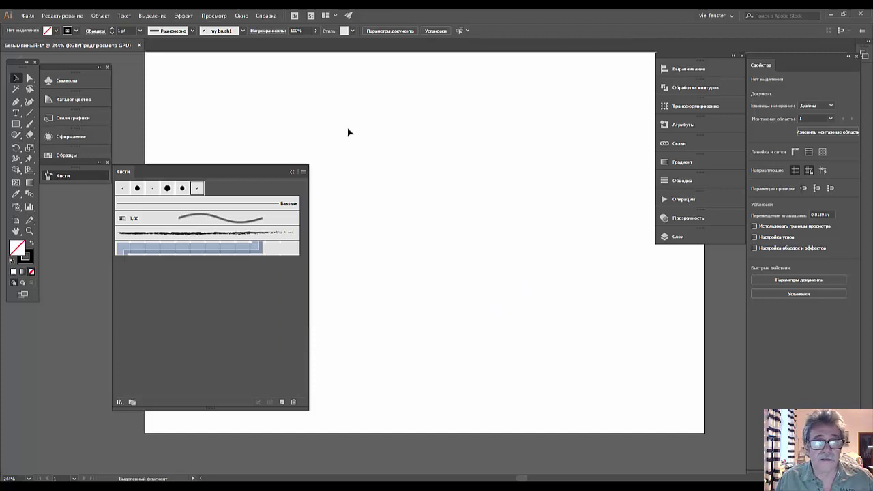
Paint flat ribbon strokes: an S-curve, crossing waves, long curves and a thick right-side tail.
{"action": "left_click", "coordinate": [29, 123]}
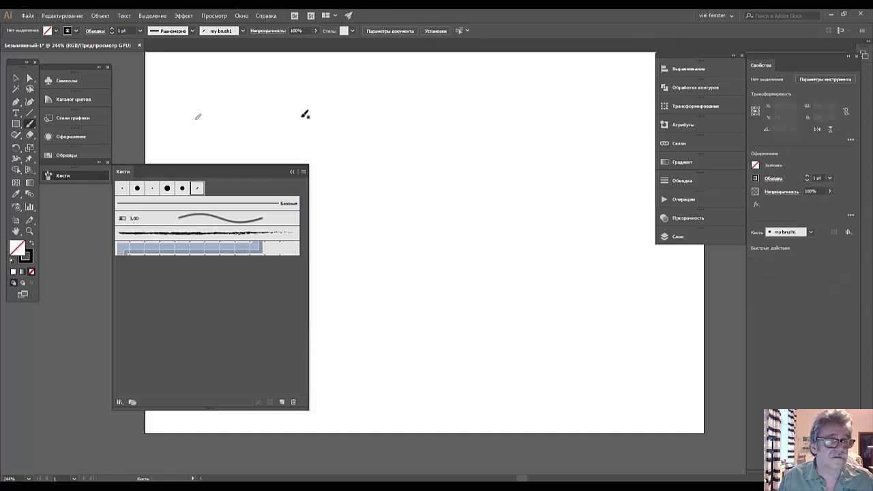
{"action": "left_click_drag", "start_coordinate": [334, 123], "coordinate": [580, 344]}
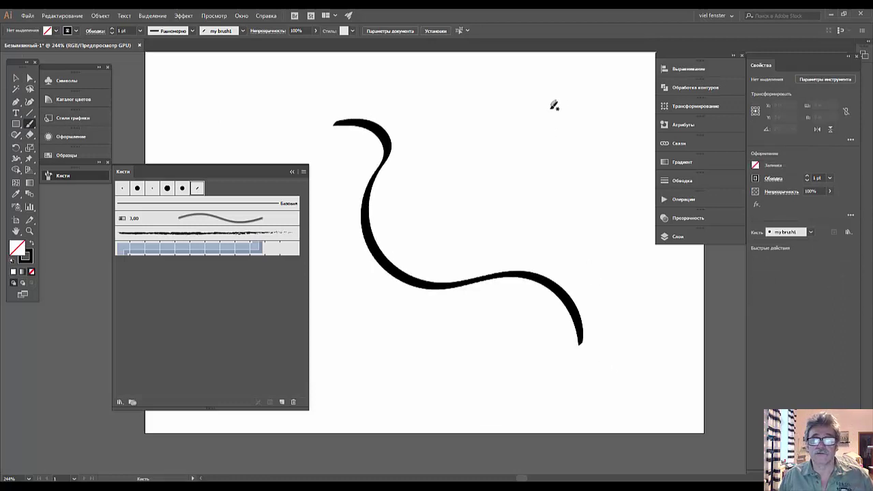
{"action": "left_click_drag", "start_coordinate": [566, 110], "coordinate": [421, 399]}
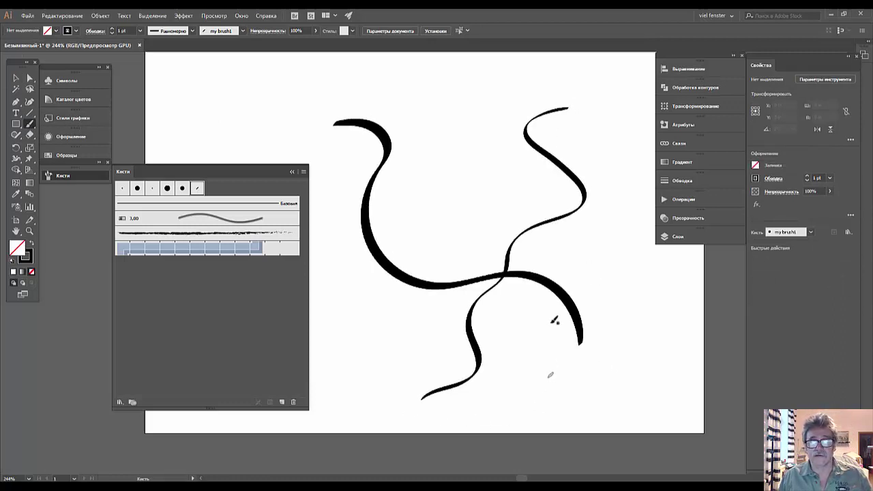
{"action": "left_click_drag", "start_coordinate": [496, 102], "coordinate": [380, 377]}
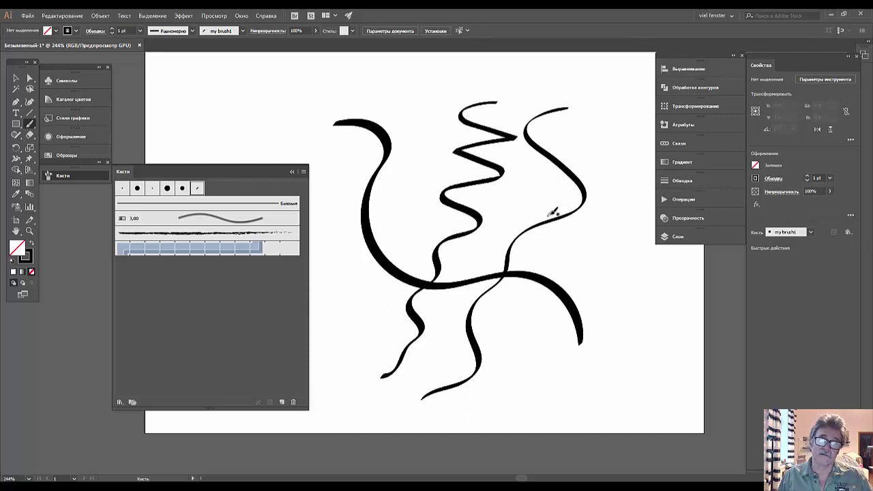
{"action": "left_click_drag", "start_coordinate": [253, 103], "coordinate": [627, 369]}
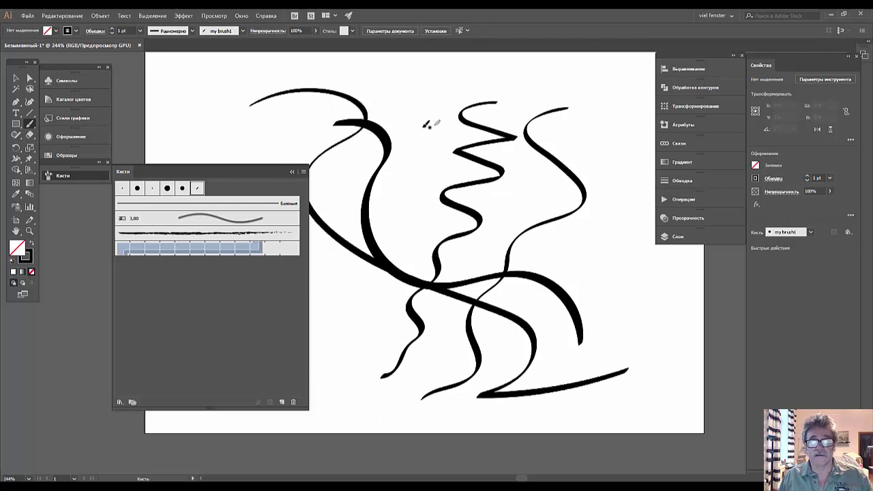
{"action": "left_click_drag", "start_coordinate": [412, 124], "coordinate": [428, 436]}
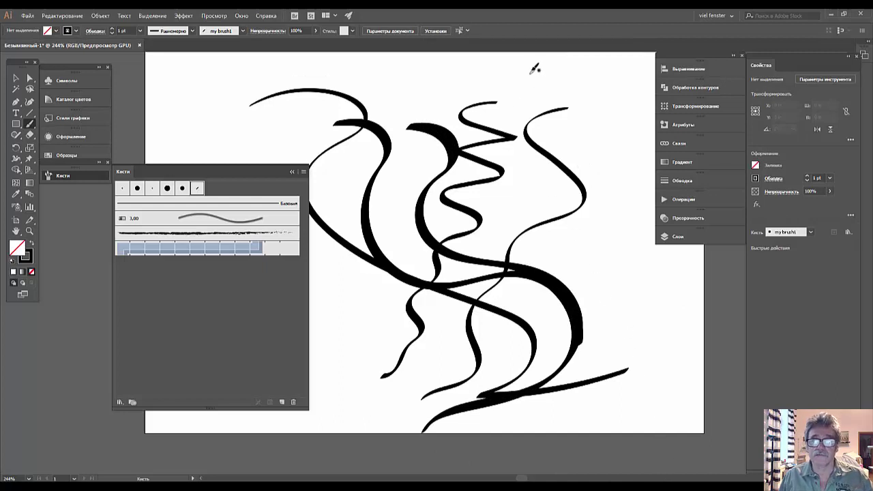
{"action": "mouse_move", "coordinate": [529, 71]}
{"action": "left_mouse_down"}
{"action": "mouse_move", "coordinate": [551, 69]}
{"action": "mouse_move", "coordinate": [573, 96]}
{"action": "mouse_move", "coordinate": [557, 123]}
{"action": "left_mouse_up"}
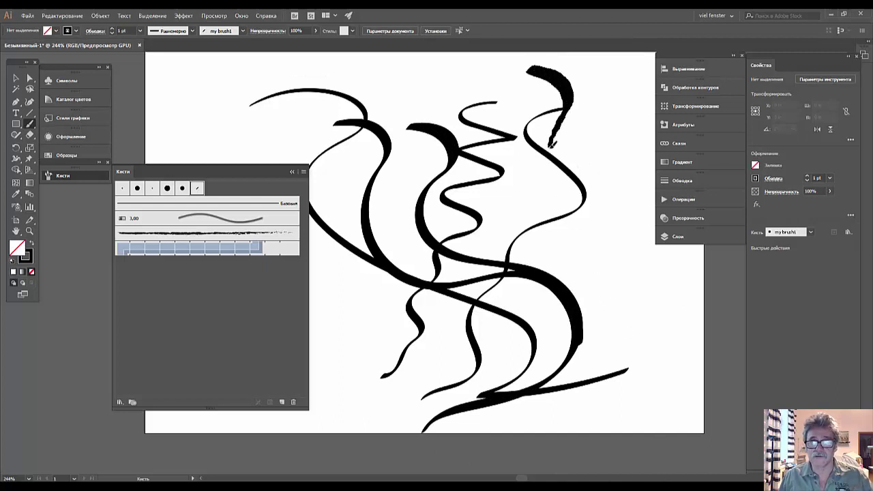
{"action": "mouse_move", "coordinate": [553, 179]}
{"action": "left_mouse_down"}
{"action": "mouse_move", "coordinate": [572, 204]}
{"action": "mouse_move", "coordinate": [610, 222]}
{"action": "mouse_move", "coordinate": [620, 242]}
{"action": "left_mouse_up"}
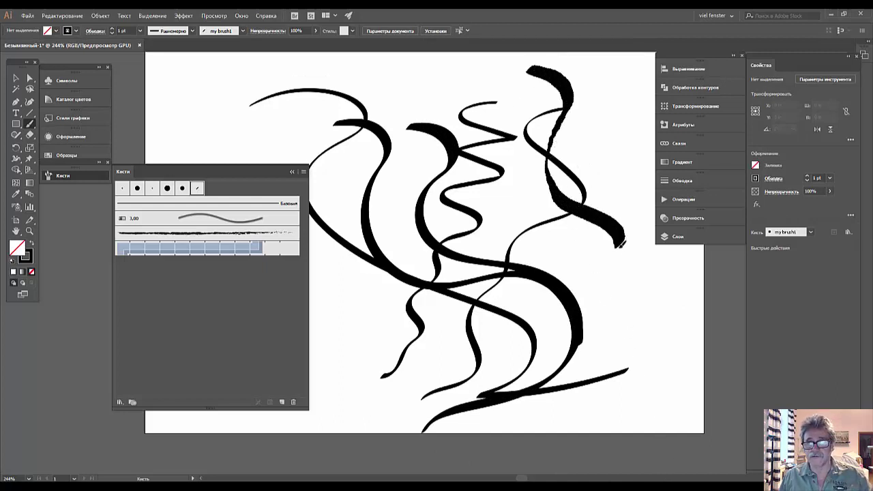
{"action": "mouse_move", "coordinate": [586, 294]}
{"action": "left_mouse_down"}
{"action": "mouse_move", "coordinate": [585, 351]}
{"action": "mouse_move", "coordinate": [644, 382]}
{"action": "mouse_move", "coordinate": [628, 413]}
{"action": "left_mouse_up"}
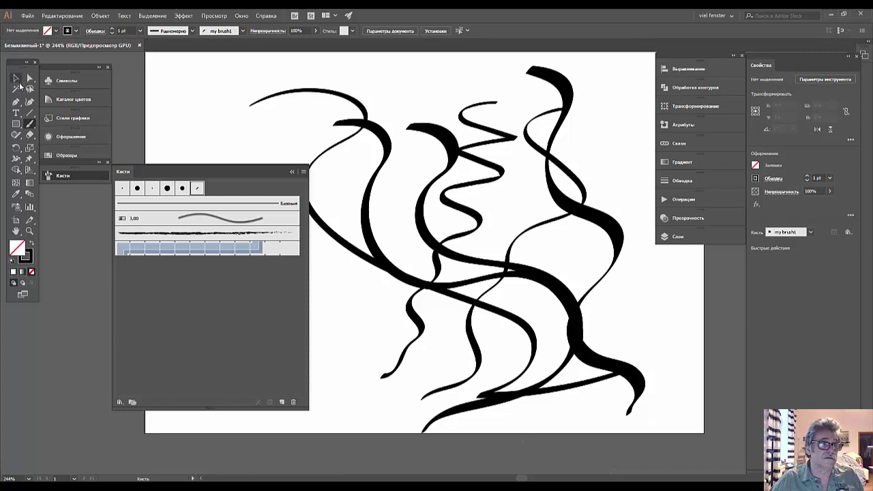
Select all the brush strokes on the artboard and delete them.
{"action": "left_click", "coordinate": [17, 79]}
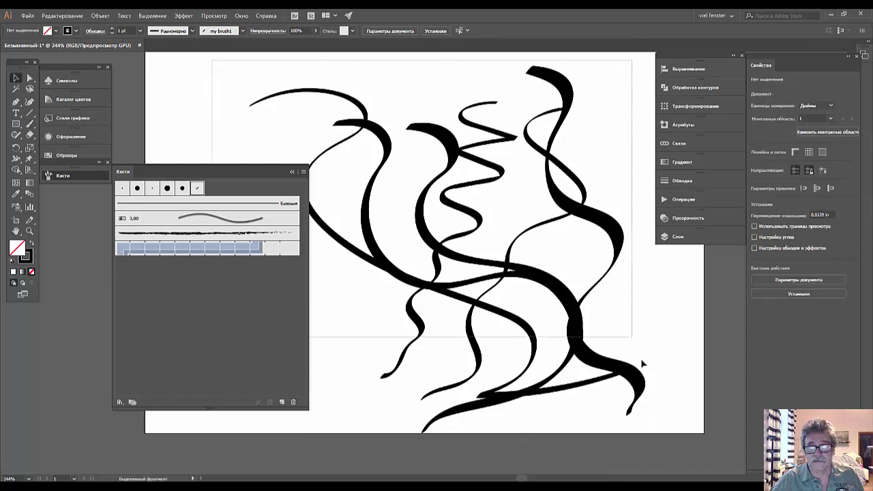
{"action": "left_click_drag", "start_coordinate": [275, 141], "coordinate": [658, 403]}
{"action": "key", "text": "Delete"}
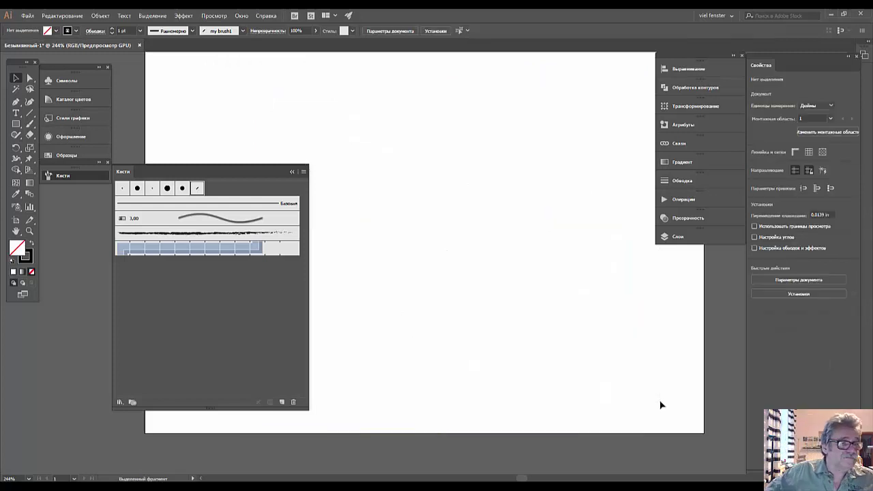
Set the stroke colour to red and paint a Z-shaped stroke curving down the artboard.
{"action": "double_click", "coordinate": [28, 262]}
{"action": "left_click", "coordinate": [709, 152]}
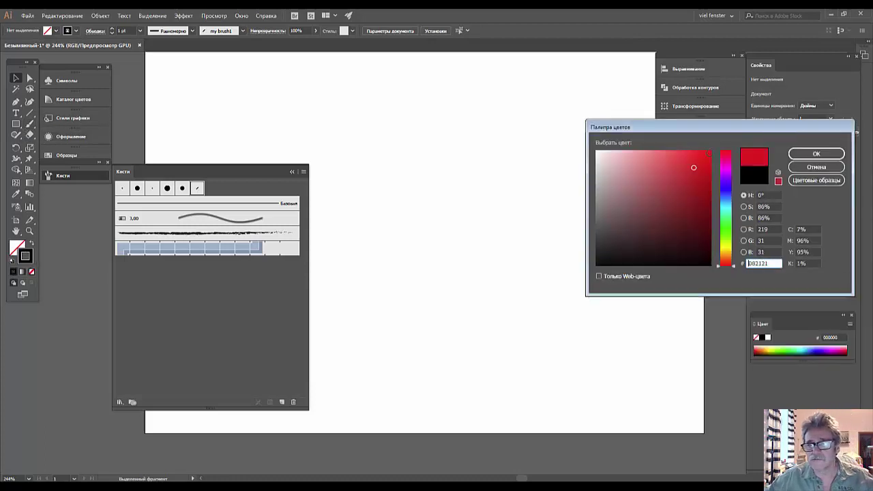
{"action": "left_click", "coordinate": [817, 153]}
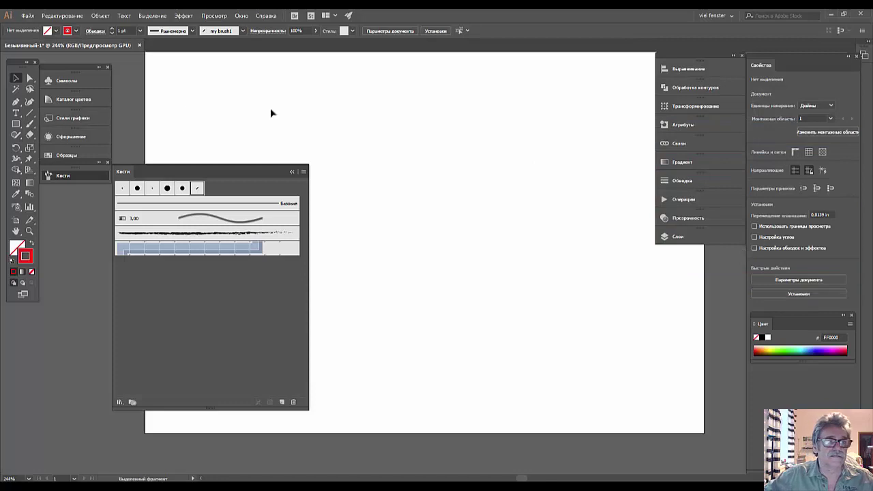
{"action": "left_click", "coordinate": [29, 124]}
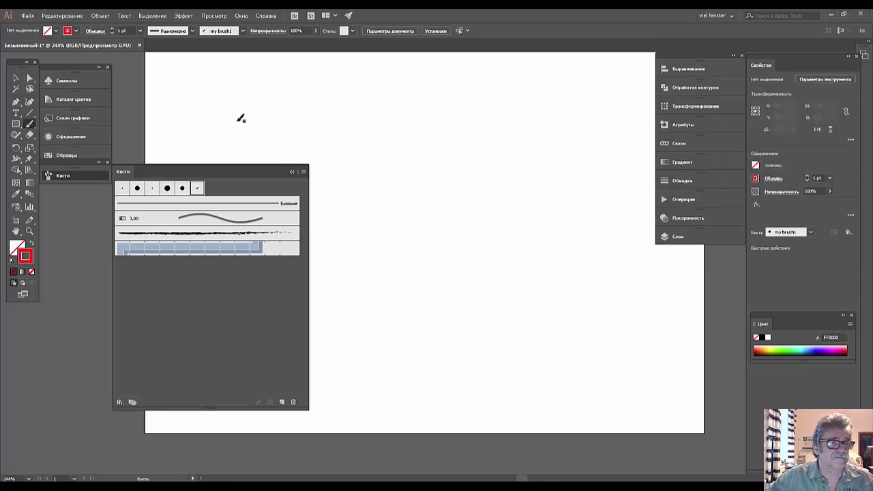
{"action": "mouse_move", "coordinate": [305, 101]}
{"action": "left_mouse_down"}
{"action": "mouse_move", "coordinate": [342, 186]}
{"action": "mouse_move", "coordinate": [413, 215]}
{"action": "left_mouse_up"}
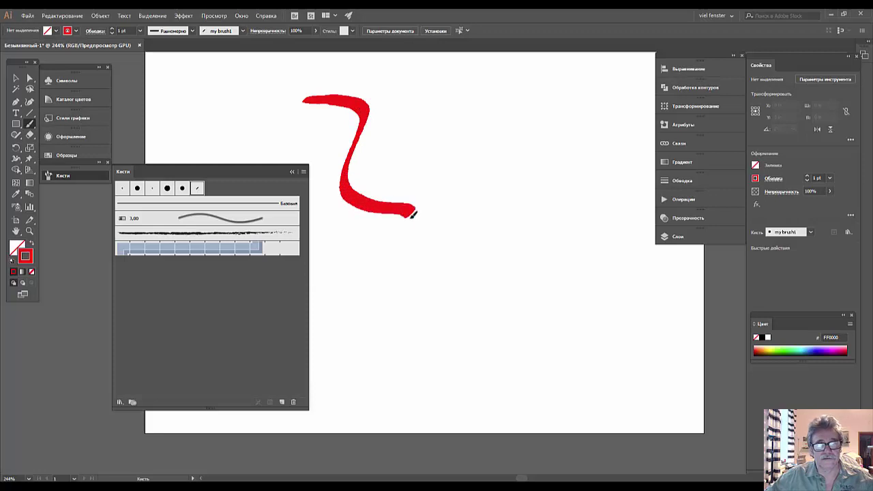
{"action": "mouse_move", "coordinate": [394, 244]}
{"action": "left_mouse_down"}
{"action": "mouse_move", "coordinate": [396, 291]}
{"action": "mouse_move", "coordinate": [462, 298]}
{"action": "mouse_move", "coordinate": [473, 323]}
{"action": "mouse_move", "coordinate": [442, 362]}
{"action": "mouse_move", "coordinate": [455, 404]}
{"action": "mouse_move", "coordinate": [529, 419]}
{"action": "left_mouse_up"}
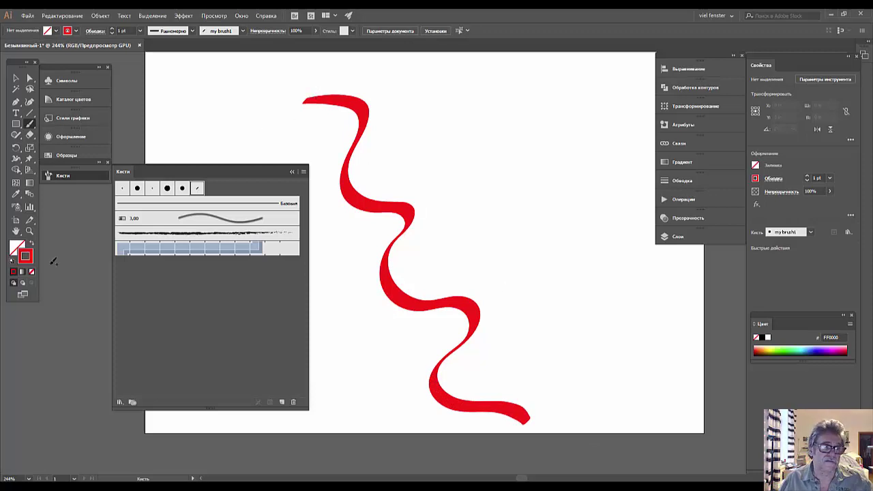
Switch the stroke colour to light pink FF8D8D and paint a loop over the red curve.
{"action": "double_click", "coordinate": [27, 257]}
{"action": "left_click_drag", "start_coordinate": [647, 185], "coordinate": [647, 149]}
{"action": "left_click", "coordinate": [816, 153]}
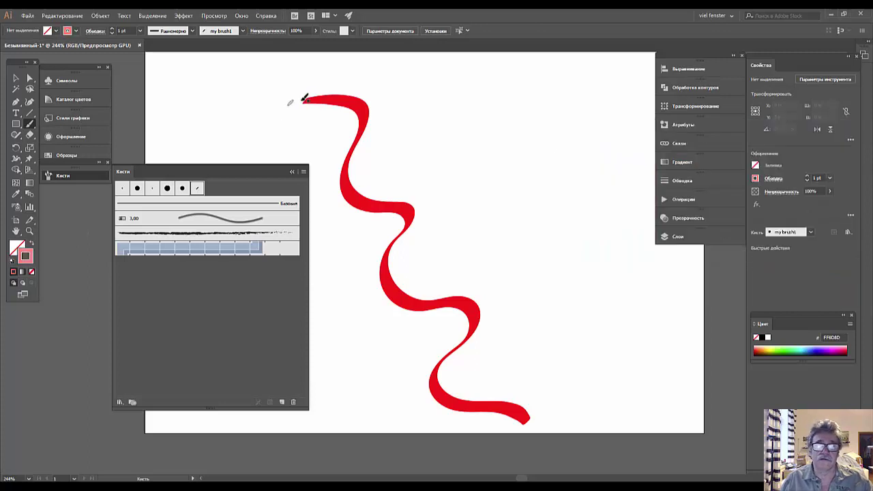
{"action": "mouse_move", "coordinate": [313, 95]}
{"action": "left_mouse_down"}
{"action": "mouse_move", "coordinate": [349, 90]}
{"action": "mouse_move", "coordinate": [388, 118]}
{"action": "left_mouse_up"}
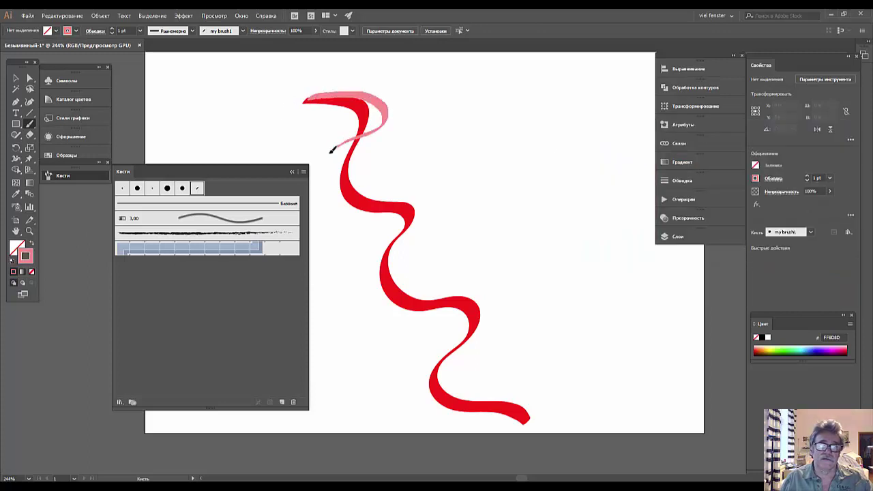
{"action": "mouse_move", "coordinate": [332, 150]}
{"action": "left_mouse_down"}
{"action": "mouse_move", "coordinate": [349, 219]}
{"action": "mouse_move", "coordinate": [410, 188]}
{"action": "mouse_move", "coordinate": [412, 268]}
{"action": "mouse_move", "coordinate": [540, 429]}
{"action": "left_mouse_up"}
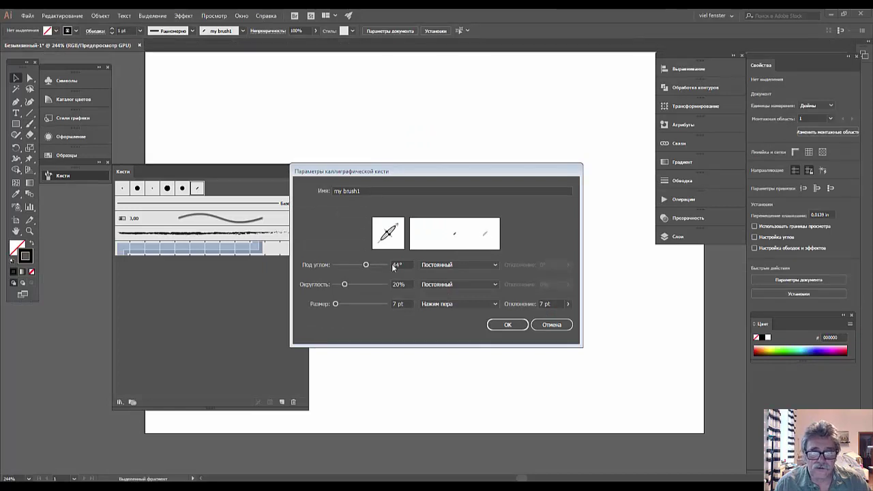
Set my brush1's roundness to vary by Pressure and its angle by Rotation.
{"action": "left_click", "coordinate": [495, 283]}
{"action": "left_click", "coordinate": [454, 314]}
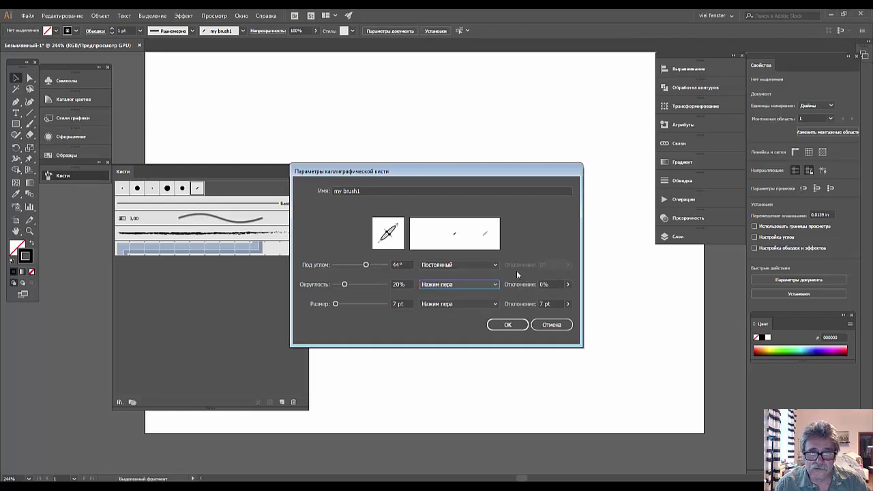
{"action": "left_click", "coordinate": [495, 265]}
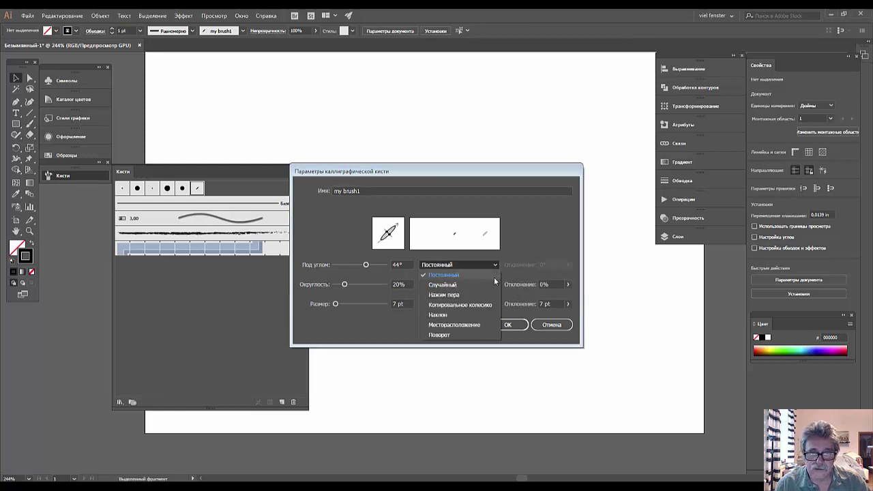
{"action": "left_click", "coordinate": [438, 335]}
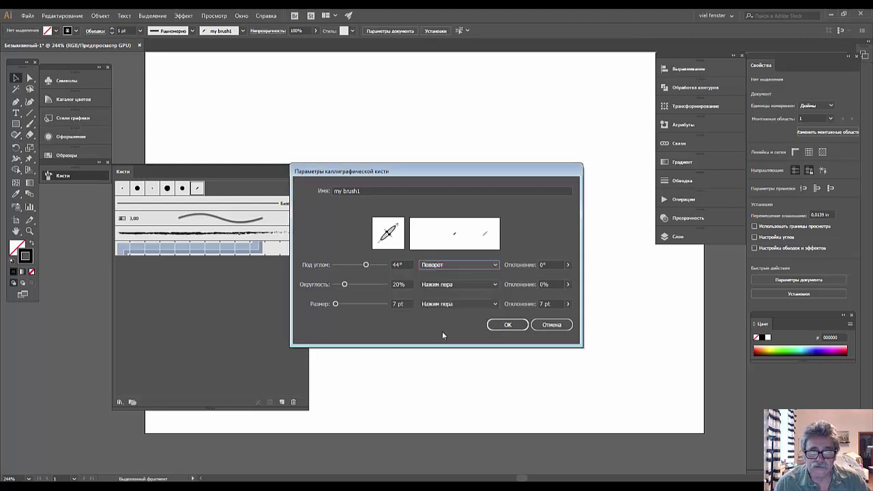
{"action": "left_click", "coordinate": [508, 326]}
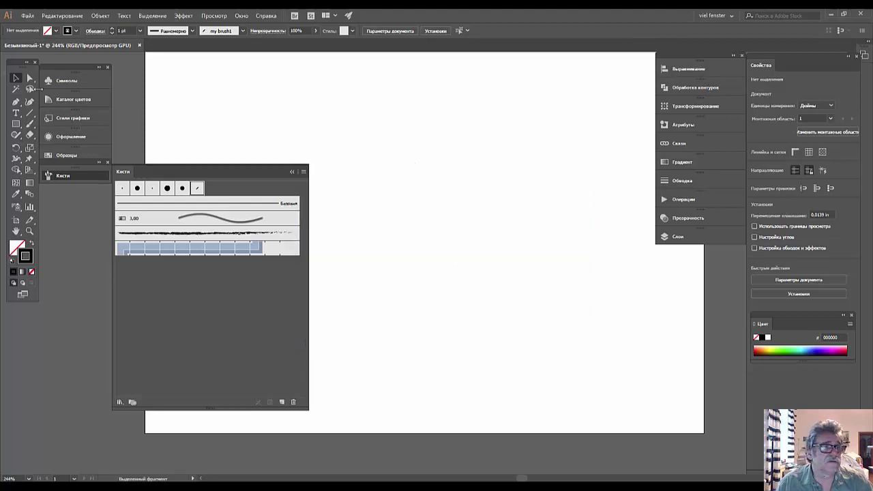
{"action": "left_click", "coordinate": [30, 123]}
Paint two black my brush1 strokes, a downward curve and an S-curve, forming a heart-like tangle.
{"action": "left_click_drag", "start_coordinate": [361, 149], "coordinate": [430, 285]}
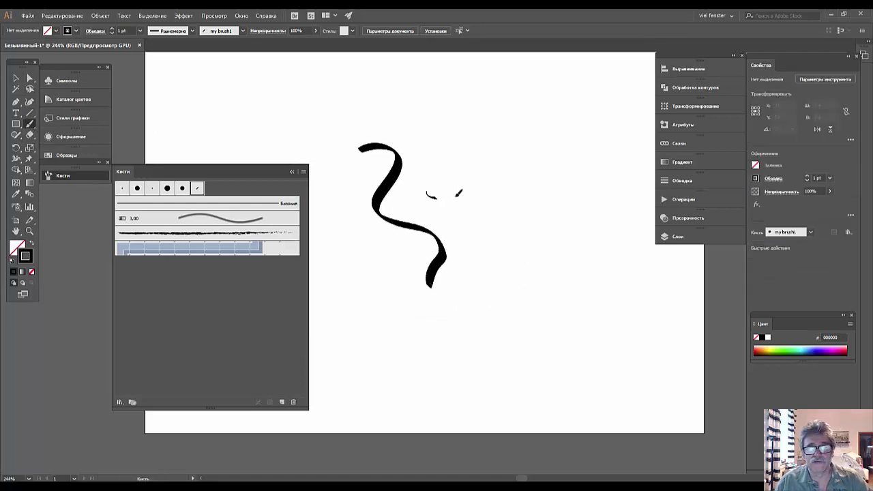
{"action": "mouse_move", "coordinate": [457, 195]}
{"action": "left_mouse_down"}
{"action": "mouse_move", "coordinate": [613, 317]}
{"action": "mouse_move", "coordinate": [488, 229]}
{"action": "left_mouse_up"}
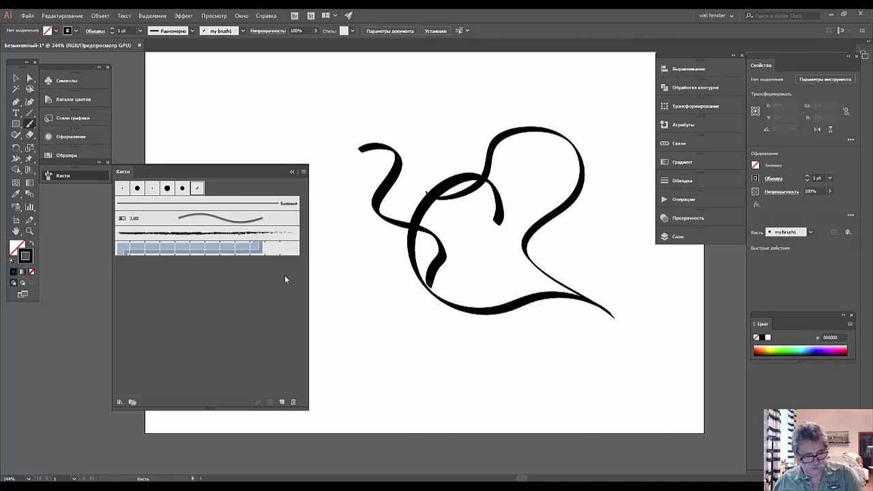
{"action": "key", "text": "super"}
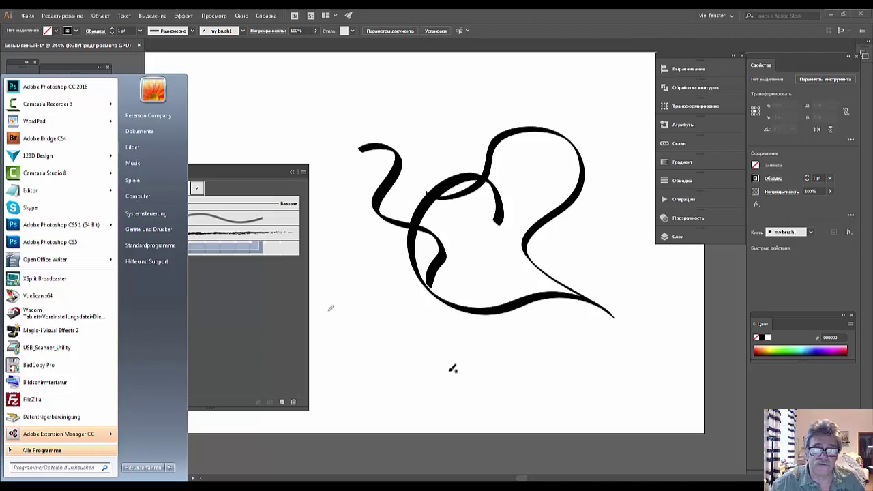
{"action": "key", "text": "super"}
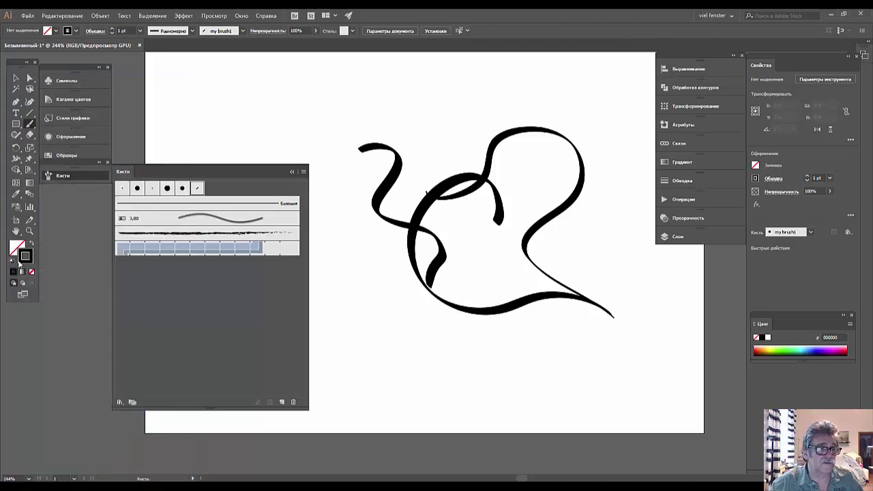
Change the stroke colour from black to red in the Color Picker.
{"action": "double_click", "coordinate": [29, 265]}
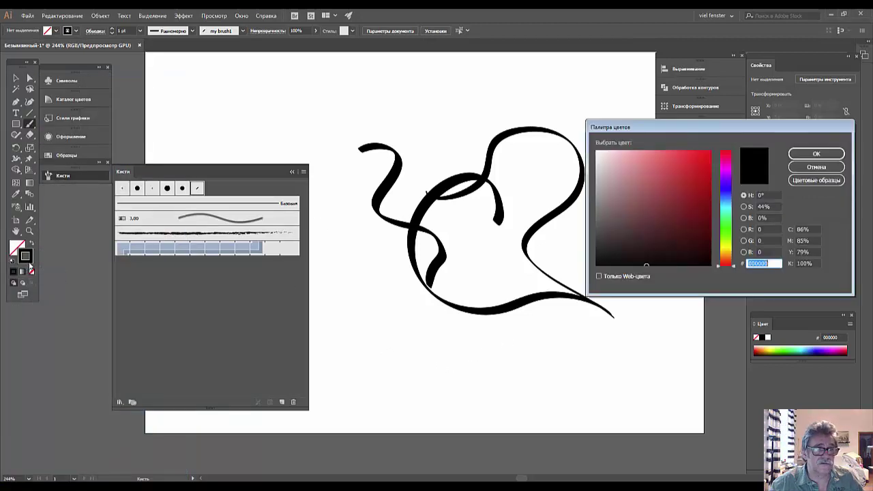
{"action": "left_click", "coordinate": [645, 265]}
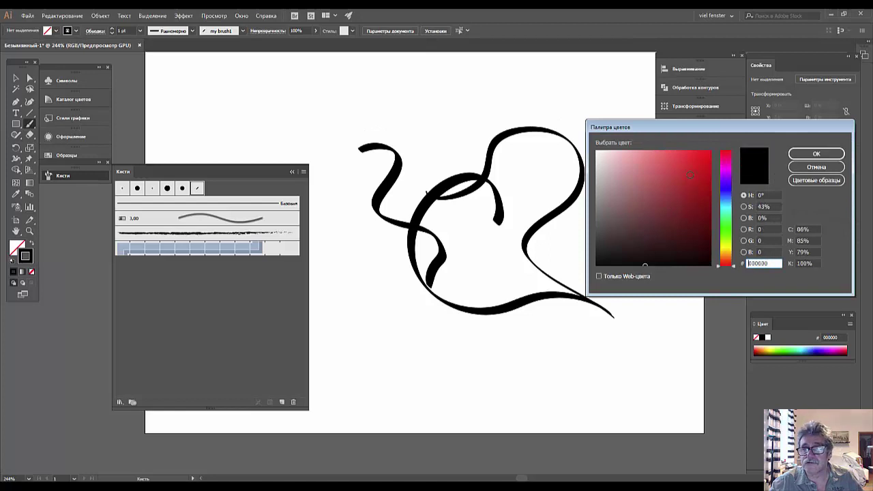
{"action": "left_click_drag", "start_coordinate": [690, 175], "coordinate": [715, 155]}
{"action": "left_click", "coordinate": [815, 154]}
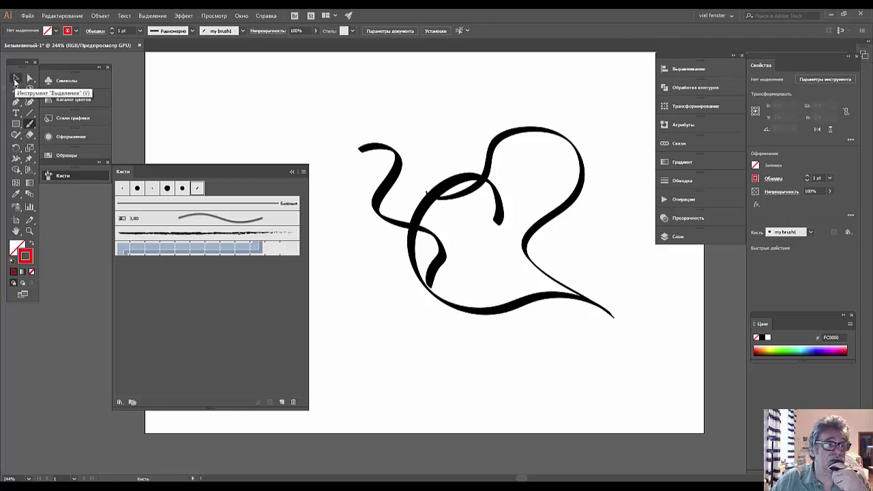
Marquee-select all the black brush strokes and delete them.
{"action": "left_click", "coordinate": [15, 81]}
{"action": "left_click_drag", "start_coordinate": [336, 102], "coordinate": [659, 392]}
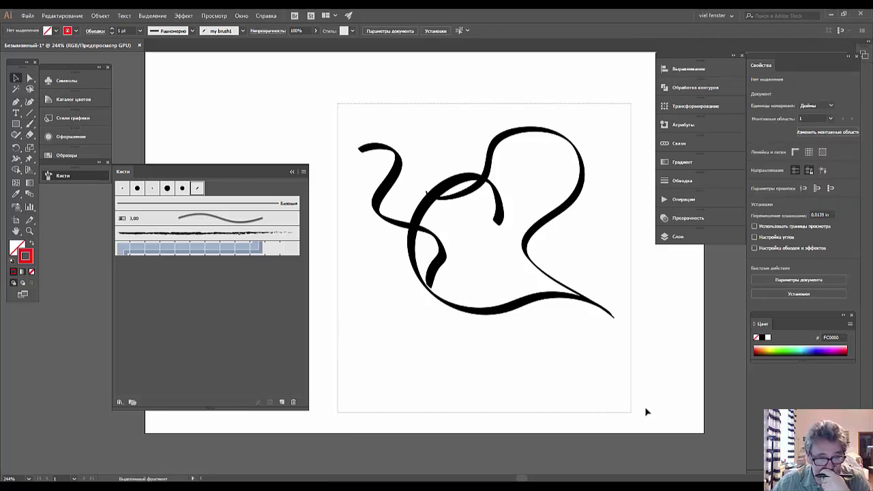
{"action": "key", "text": "Delete"}
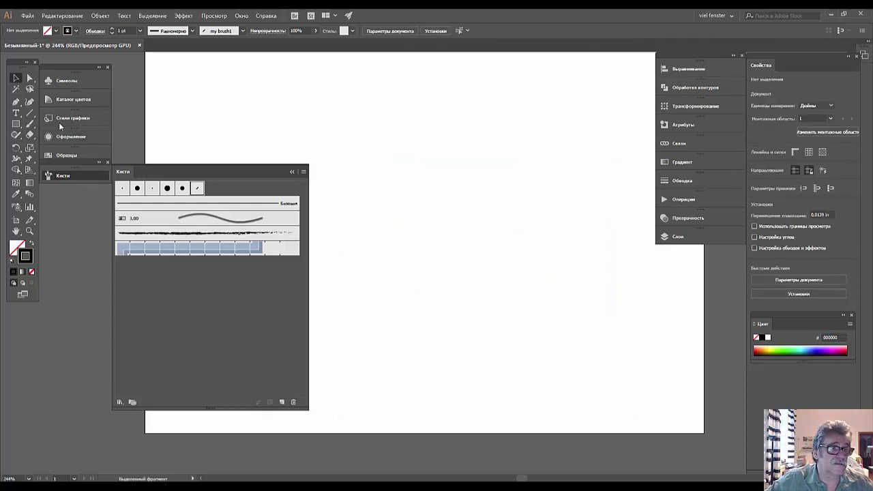
Paint a heart flowing into a wavy tail with the my brush1 Paintbrush.
{"action": "left_click", "coordinate": [29, 124]}
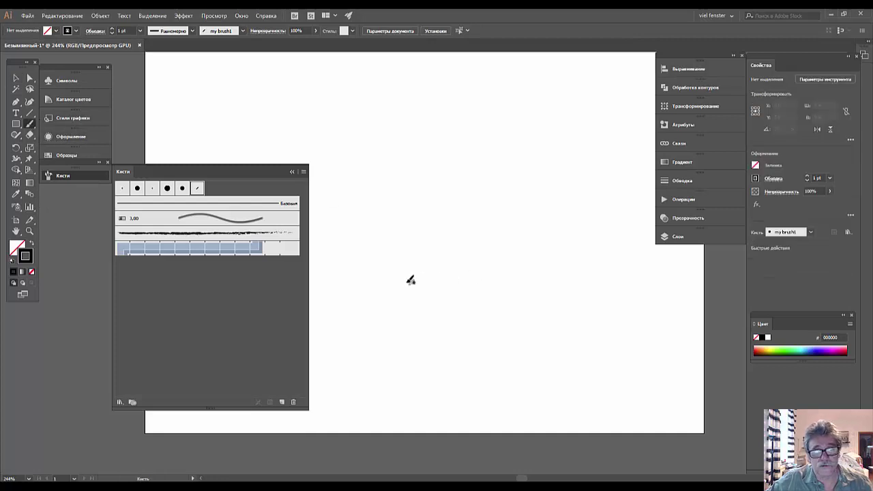
{"action": "mouse_move", "coordinate": [431, 276]}
{"action": "left_mouse_down"}
{"action": "mouse_move", "coordinate": [555, 176]}
{"action": "mouse_move", "coordinate": [458, 185]}
{"action": "mouse_move", "coordinate": [469, 217]}
{"action": "mouse_move", "coordinate": [458, 160]}
{"action": "mouse_move", "coordinate": [368, 215]}
{"action": "mouse_move", "coordinate": [416, 294]}
{"action": "mouse_move", "coordinate": [593, 281]}
{"action": "mouse_move", "coordinate": [627, 292]}
{"action": "mouse_move", "coordinate": [655, 258]}
{"action": "mouse_move", "coordinate": [645, 184]}
{"action": "mouse_move", "coordinate": [646, 220]}
{"action": "mouse_move", "coordinate": [692, 252]}
{"action": "mouse_move", "coordinate": [664, 287]}
{"action": "mouse_move", "coordinate": [648, 289]}
{"action": "left_mouse_up"}
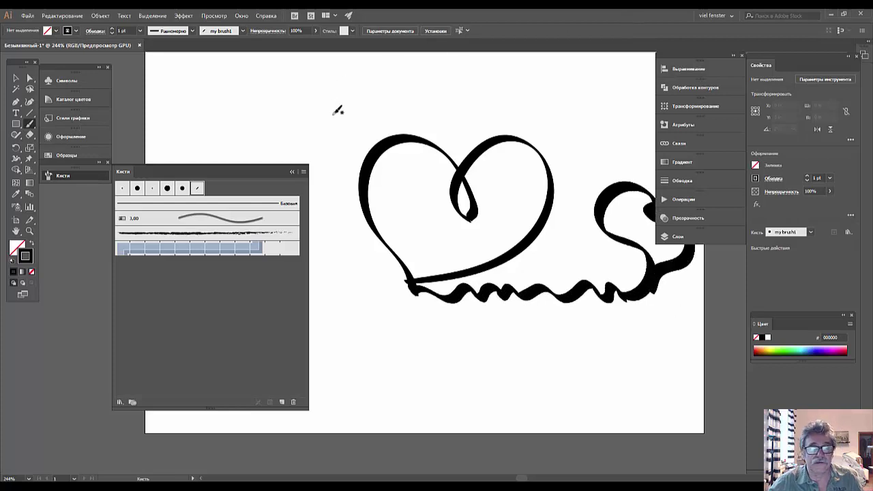
Select both heart-and-wave paths, lower their stroke weight from 1 pt to 0.25 pt, then deselect.
{"action": "left_click", "coordinate": [16, 78]}
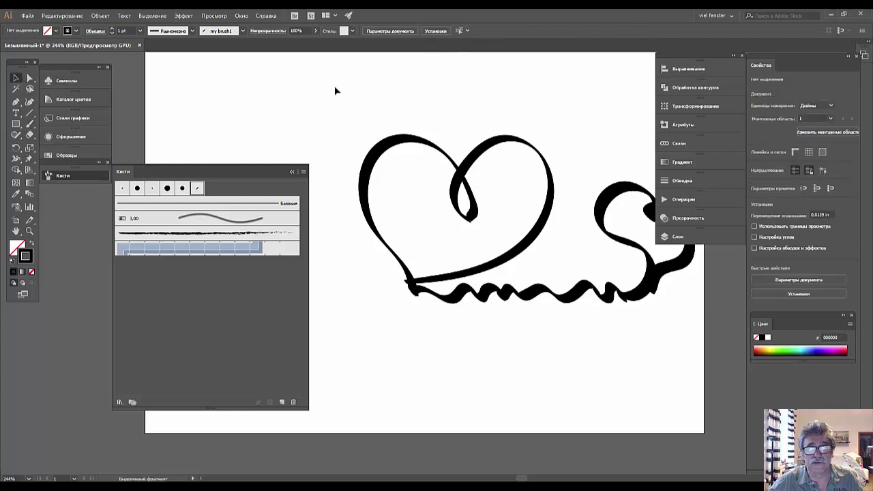
{"action": "left_click", "coordinate": [389, 148]}
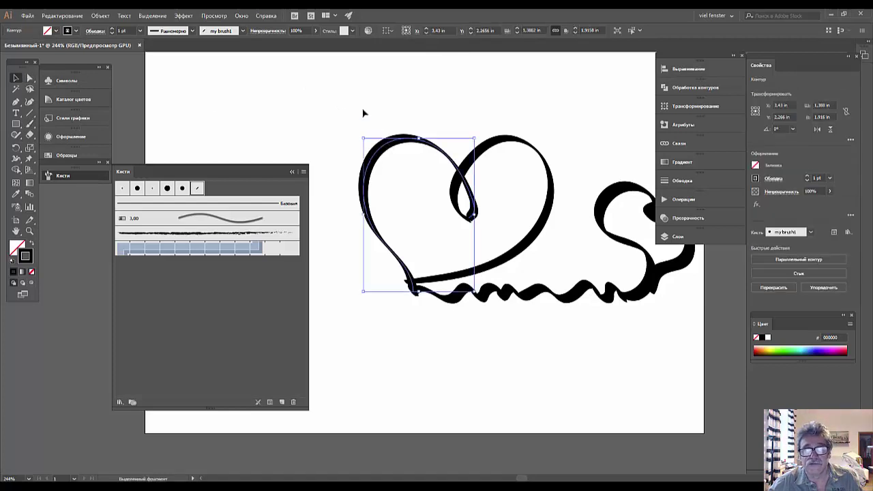
{"action": "left_click_drag", "start_coordinate": [362, 155], "coordinate": [700, 357]}
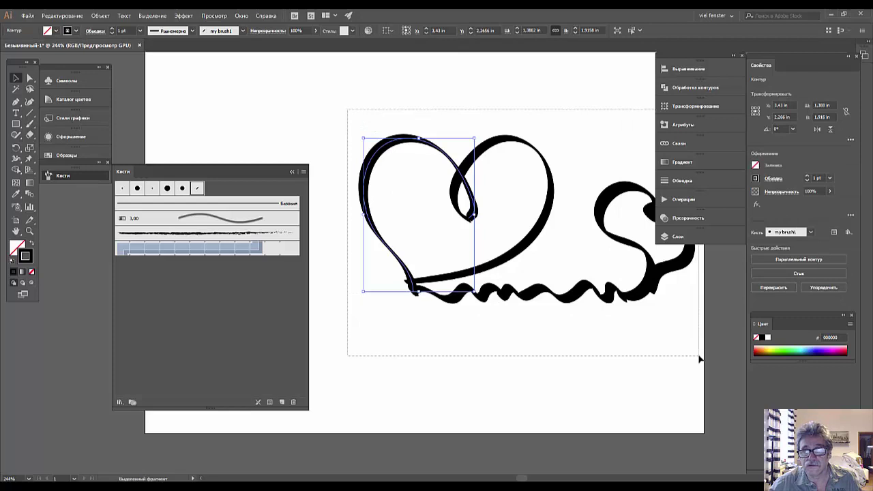
{"action": "left_click", "coordinate": [806, 180]}
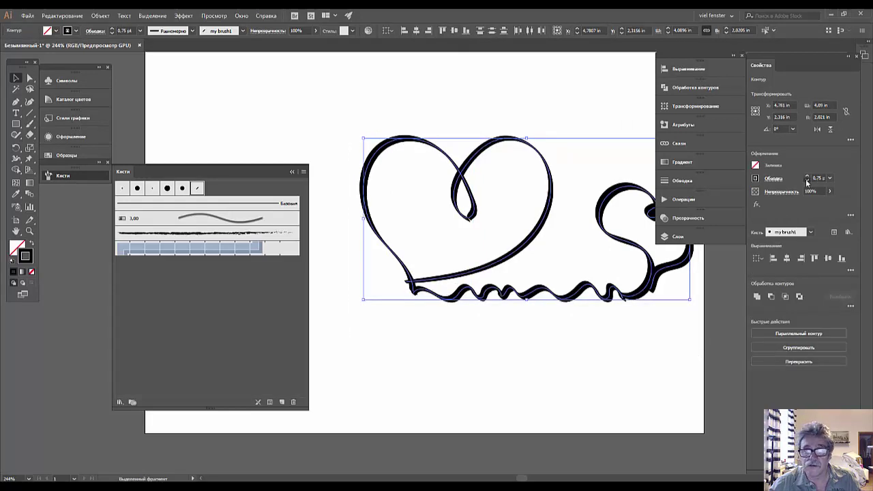
{"action": "left_click", "coordinate": [807, 181]}
{"action": "left_click", "coordinate": [807, 181]}
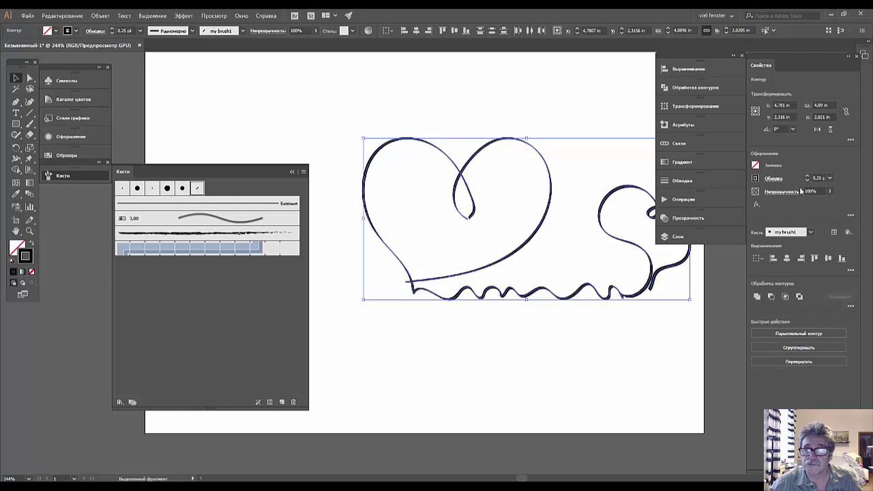
{"action": "left_click", "coordinate": [614, 321]}
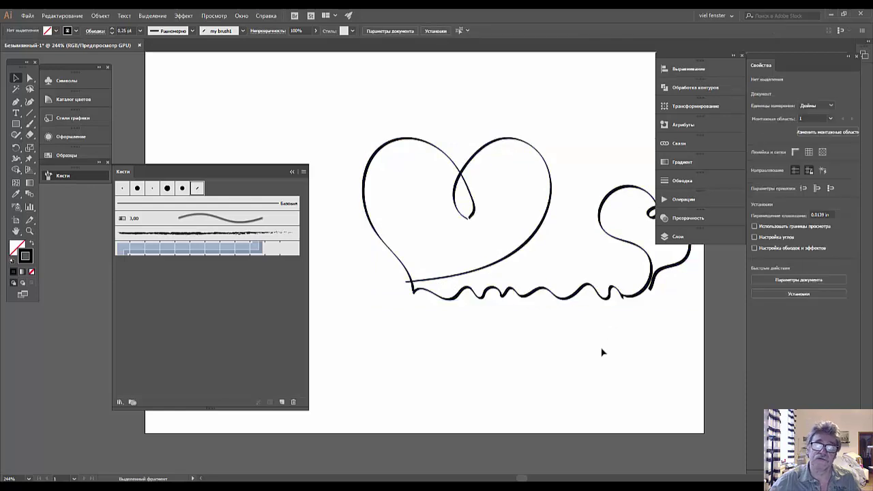
Zoom out to 150% so the whole artboard with the doodle is visible.
{"action": "key", "text": "ctrl+minus"}
{"action": "key", "text": "ctrl+minus"}
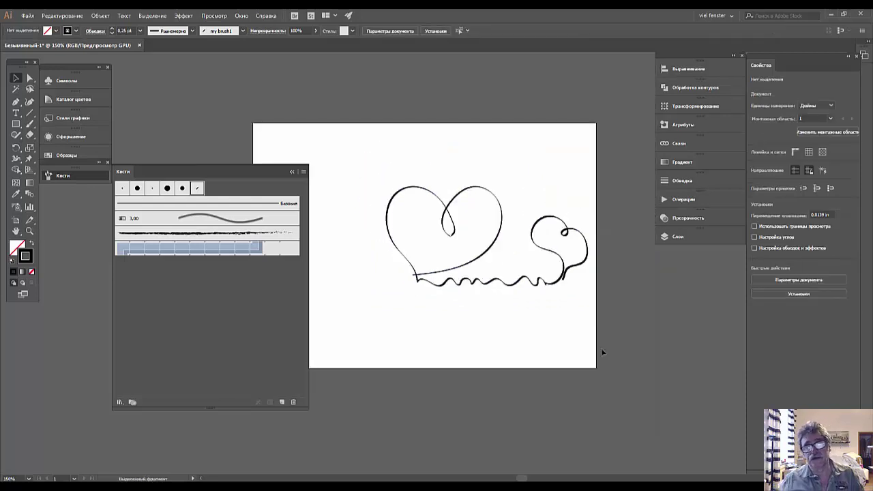